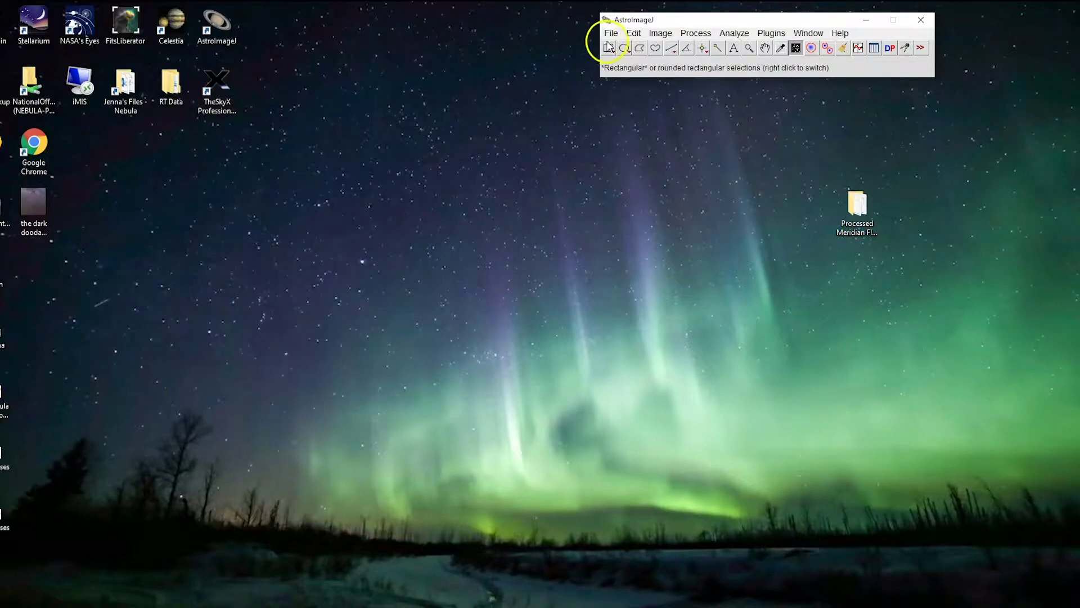
Step: Import an image sequence from WASP52b > Stabilized images, starting from the first FITS file
left_click(612, 35)
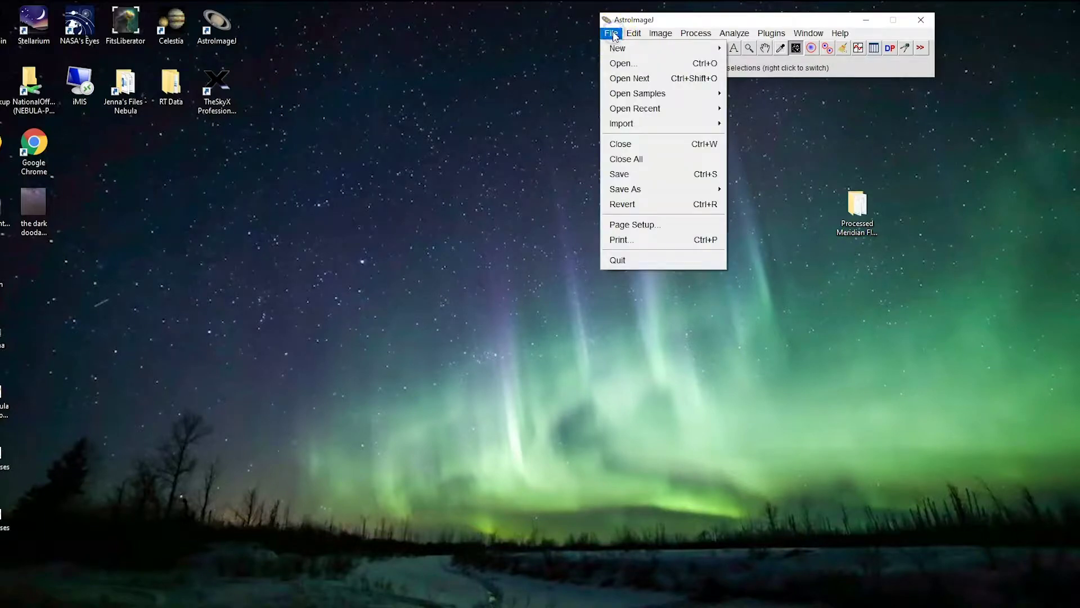
mouse_move(623, 130)
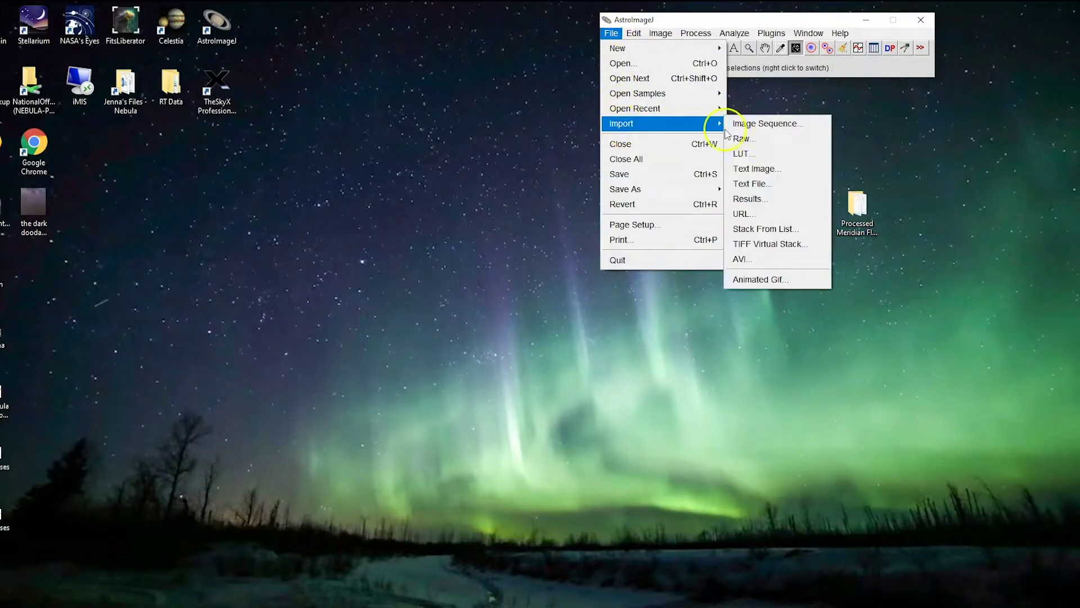
left_click(757, 127)
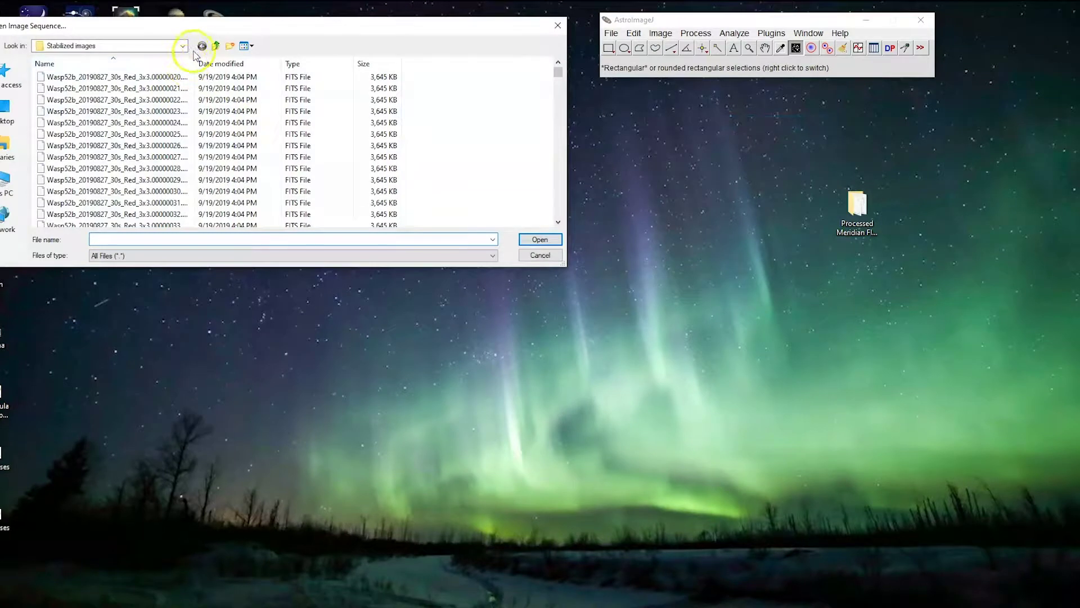
left_click(215, 46)
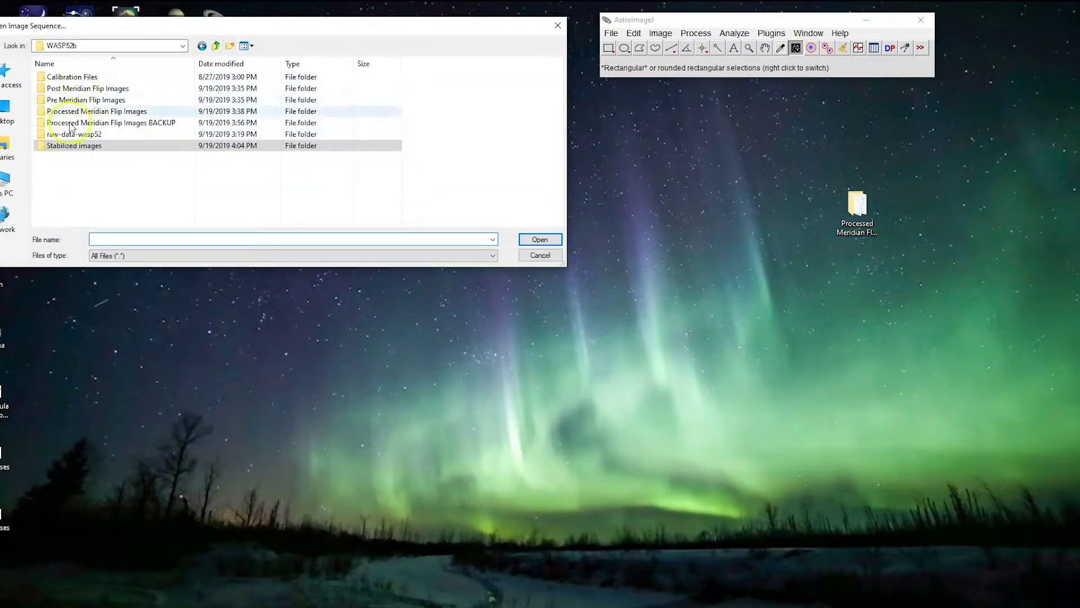
left_click(216, 46)
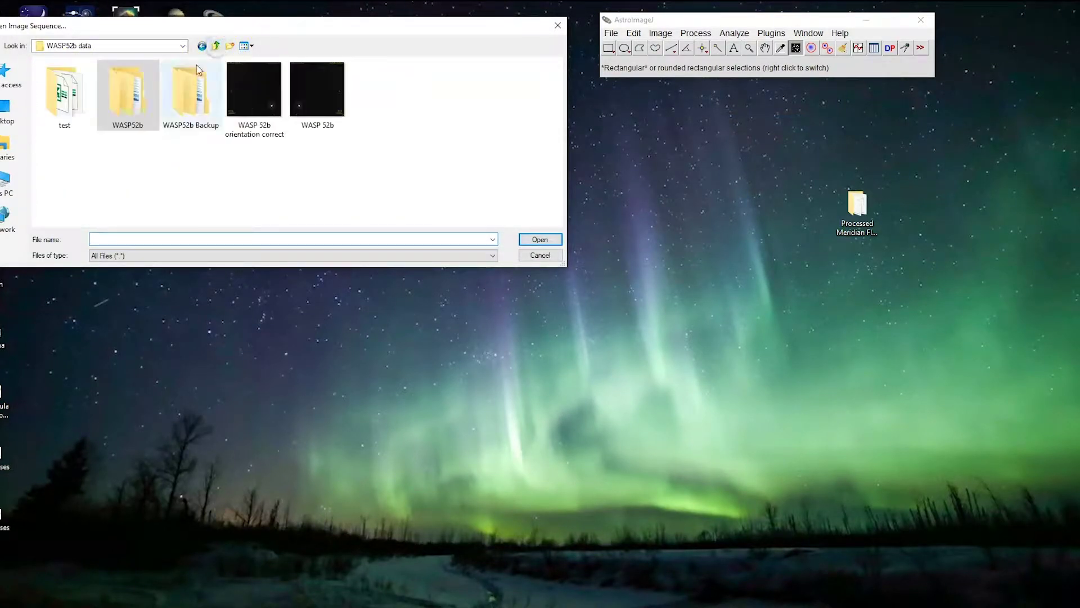
double_click(129, 90)
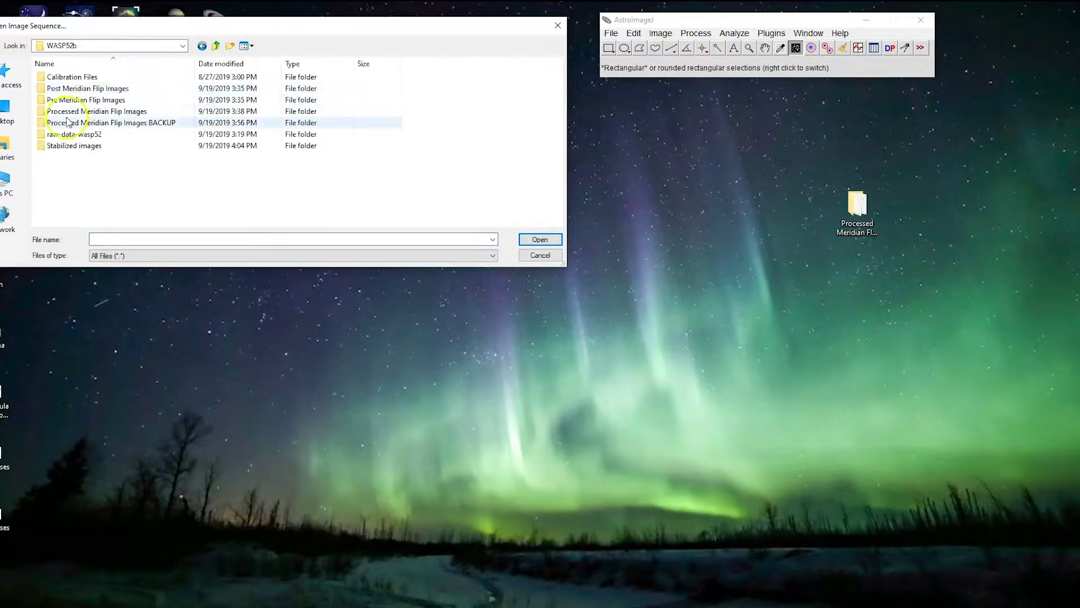
double_click(82, 147)
left_click(94, 79)
left_click(548, 244)
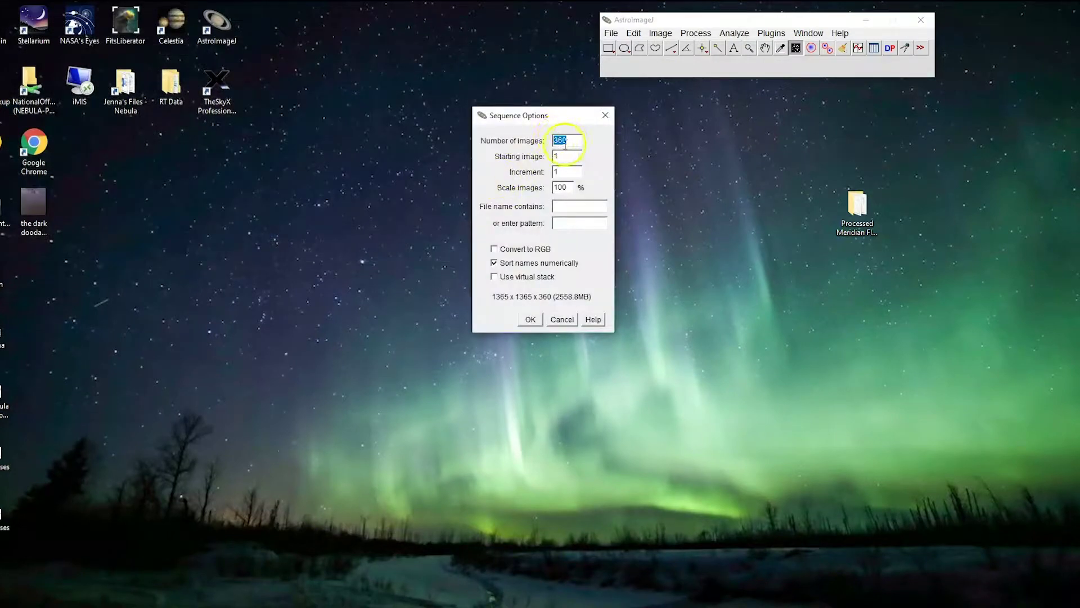
Step: Load all 360 frames, scrub through the slices, and move the stack window right
left_click(528, 319)
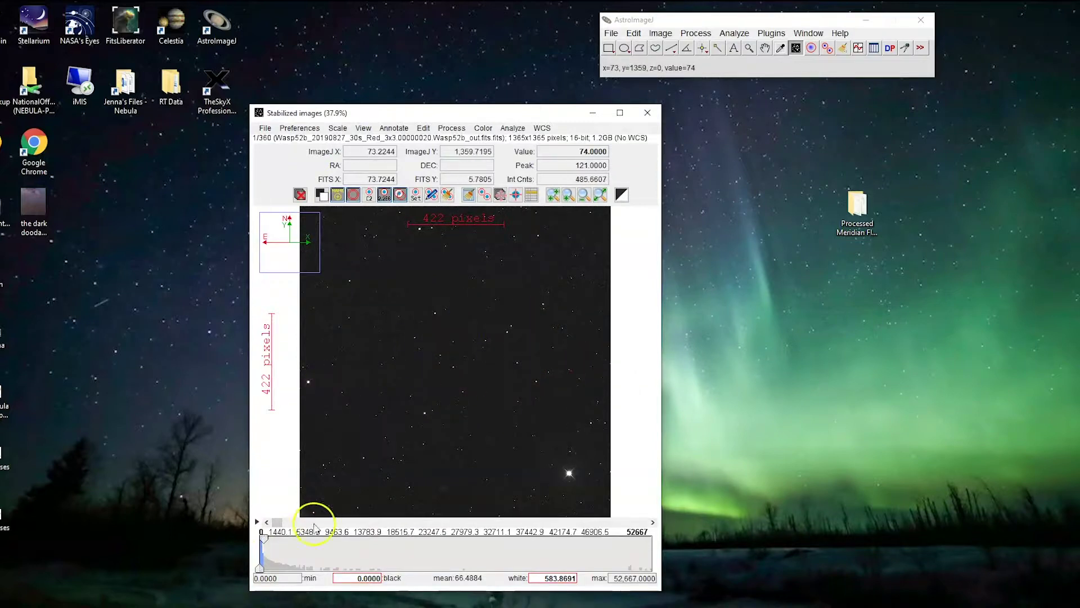
left_click_drag(283, 525, 431, 525)
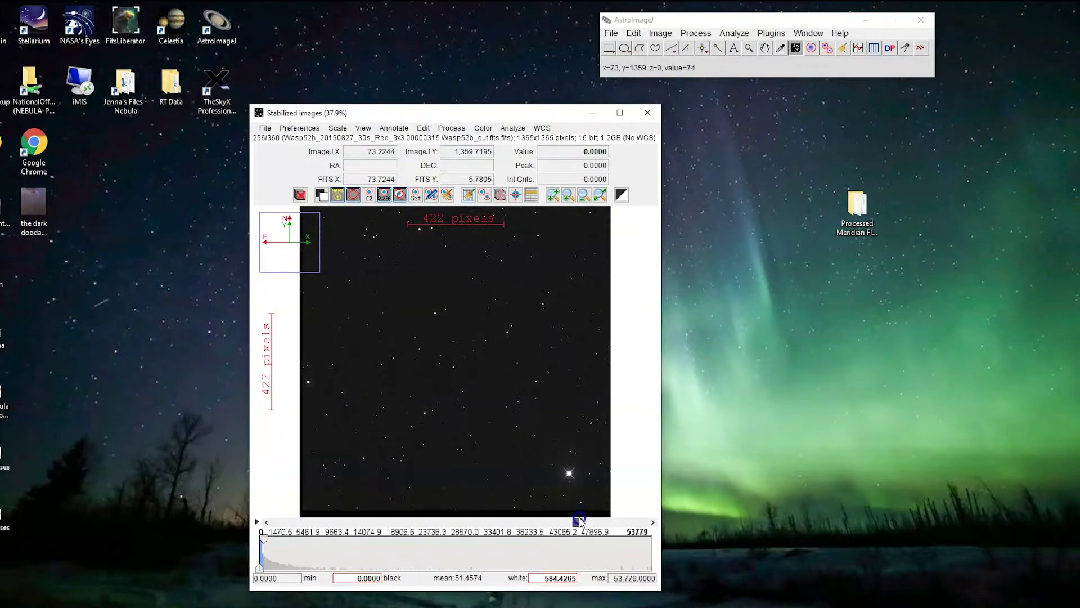
left_click_drag(597, 522, 592, 517)
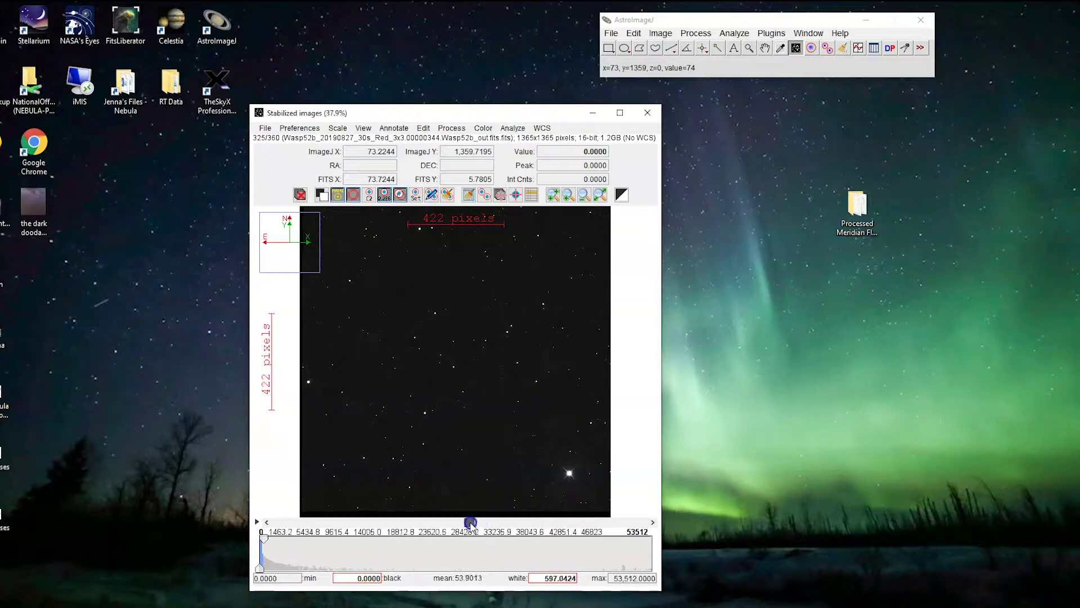
left_click_drag(366, 522, 298, 521)
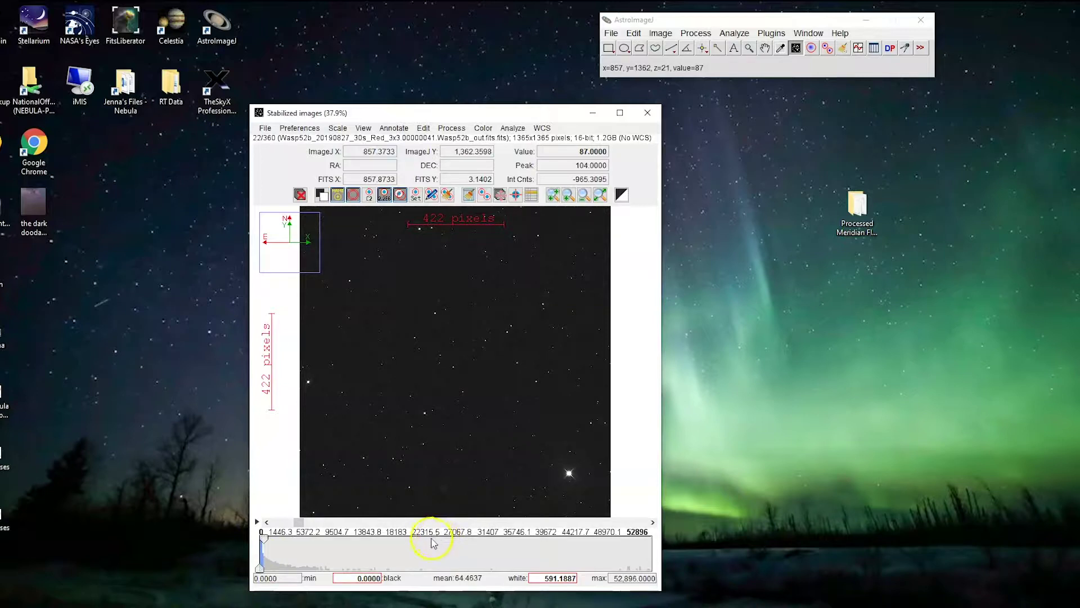
left_click_drag(479, 113, 845, 110)
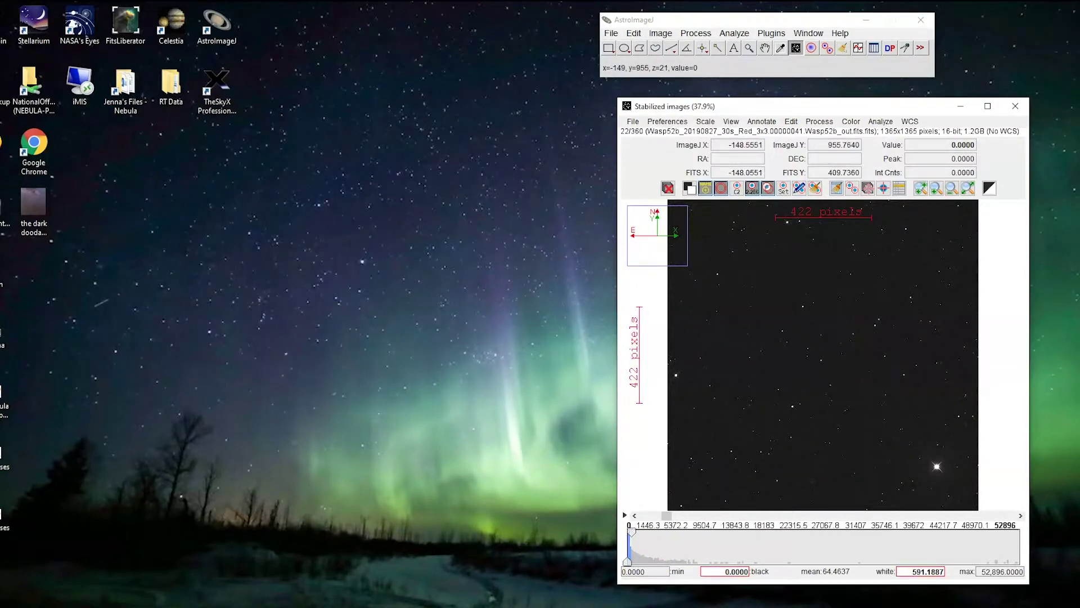
key("alt+Tab")
Step: View the WASP-44 b finding chart from the Upcoming transits page, then minimize Firefox
left_click(143, 35)
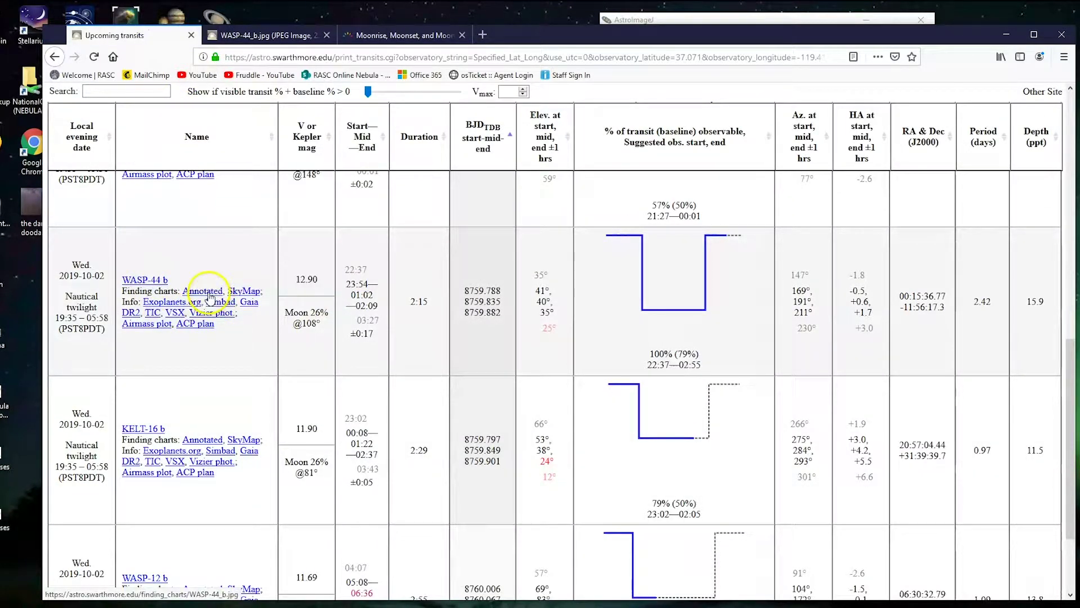
left_click(270, 35)
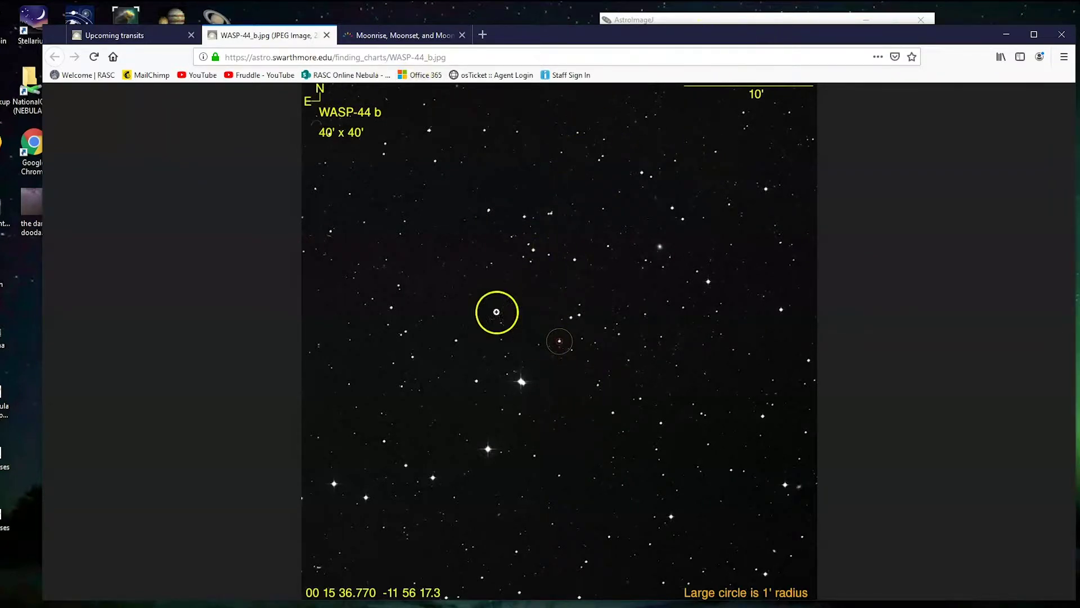
left_click(1009, 36)
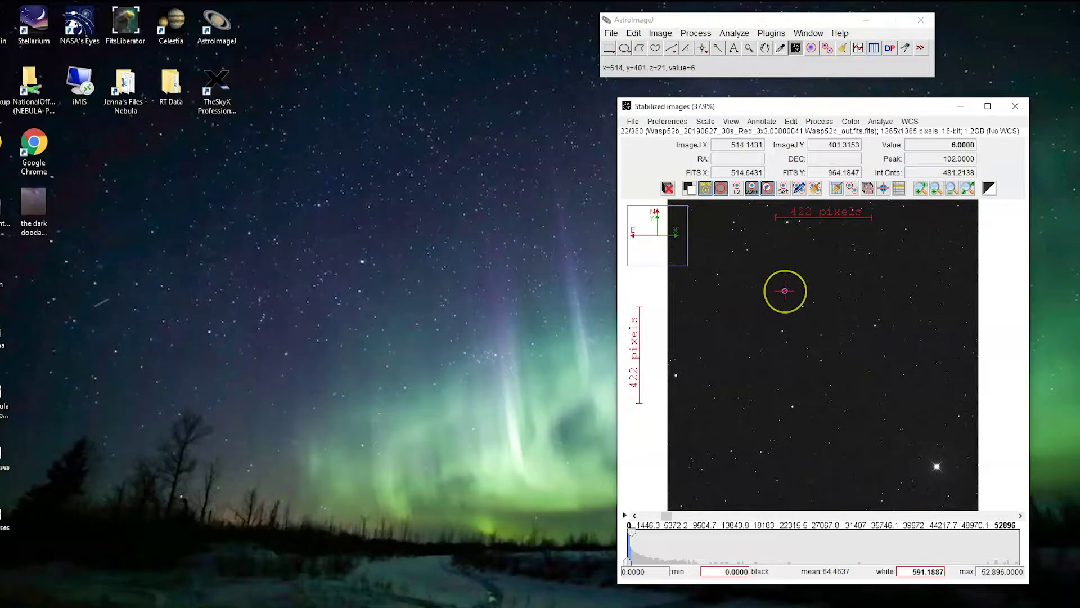
Step: Open the WASP 52b finding chart image from RT Data > WASP52b data
double_click(171, 85)
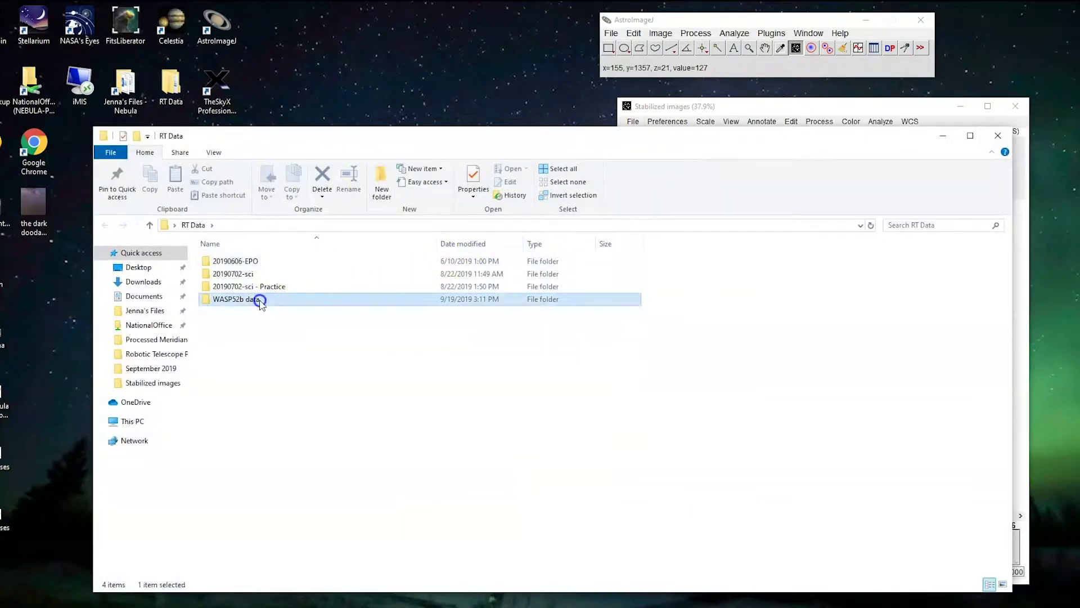
double_click(335, 298)
double_click(483, 271)
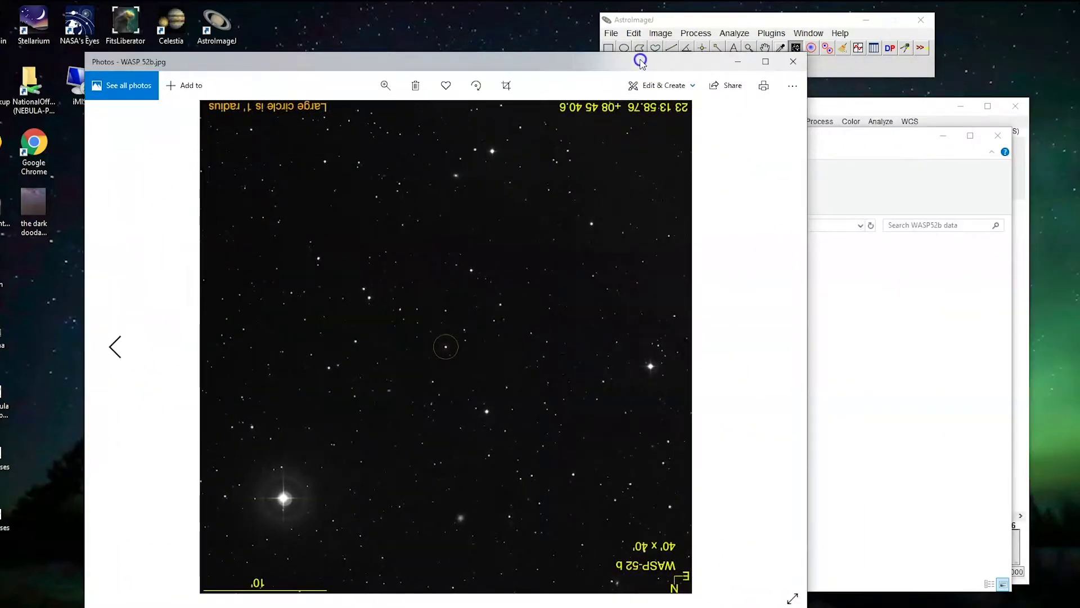
Step: Rotate the finding chart a half turn and place the AstroImageJ stack beside it
left_click_drag(641, 62, 629, 59)
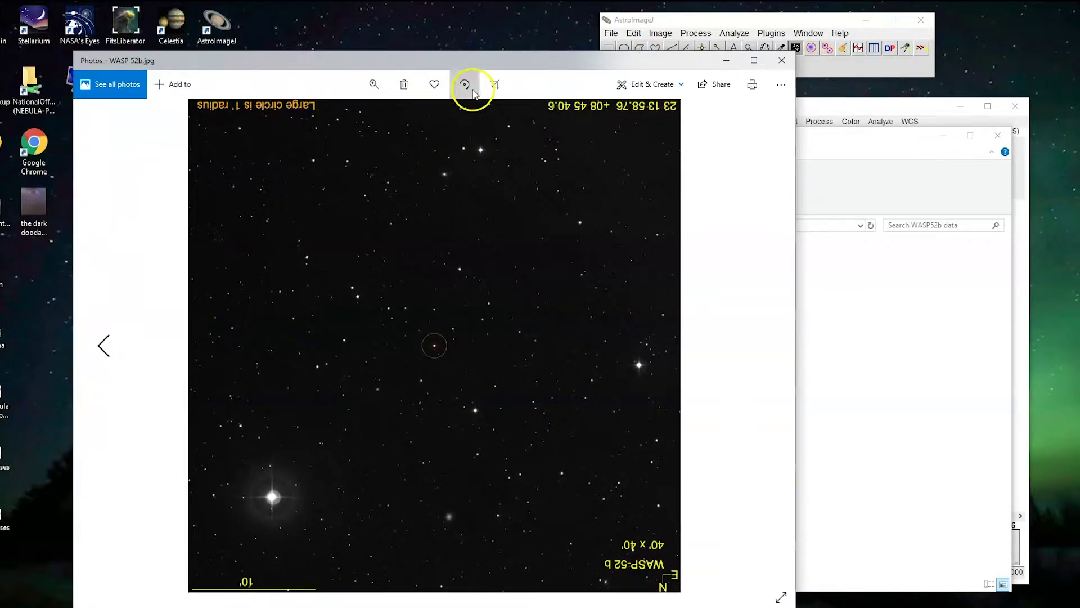
left_click(472, 90)
left_click(471, 90)
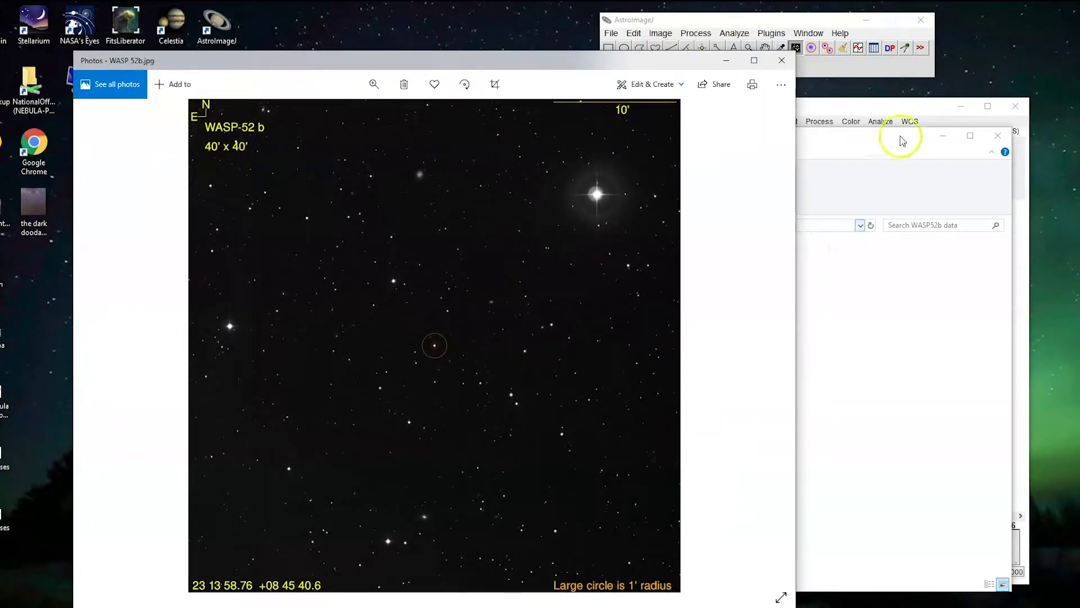
left_click(907, 107)
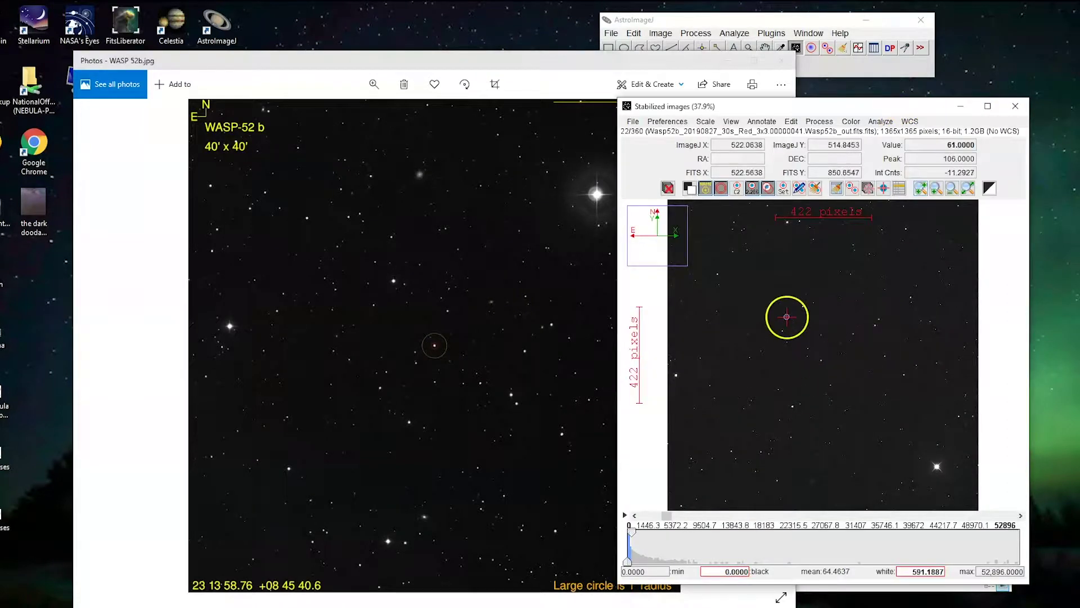
left_click_drag(875, 112, 955, 105)
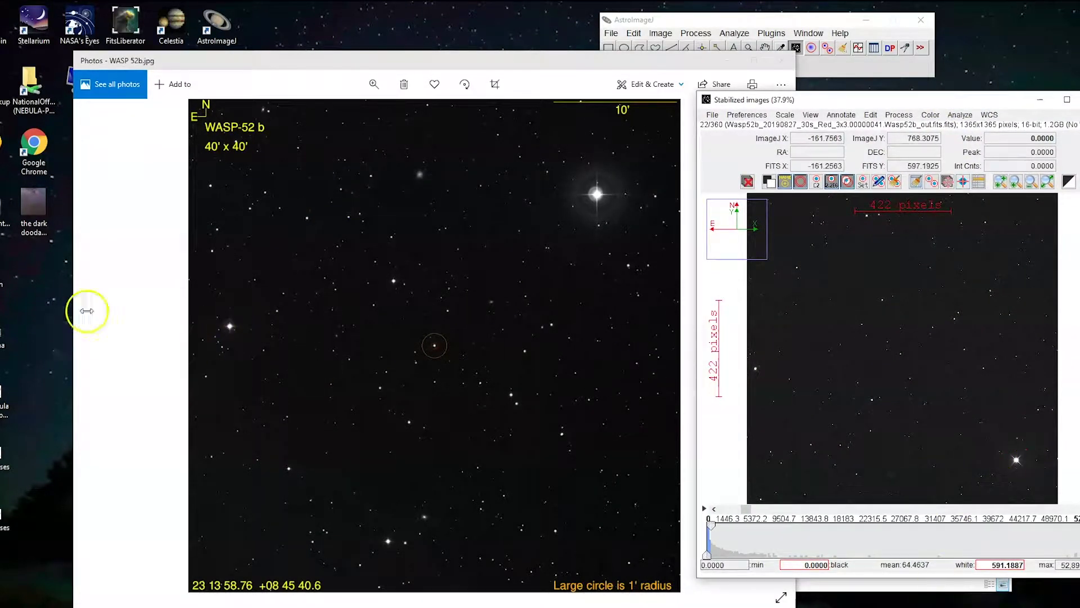
Step: Rotate the chart another half turn, close it, and move the stack window back left
left_click_drag(610, 63, 554, 58)
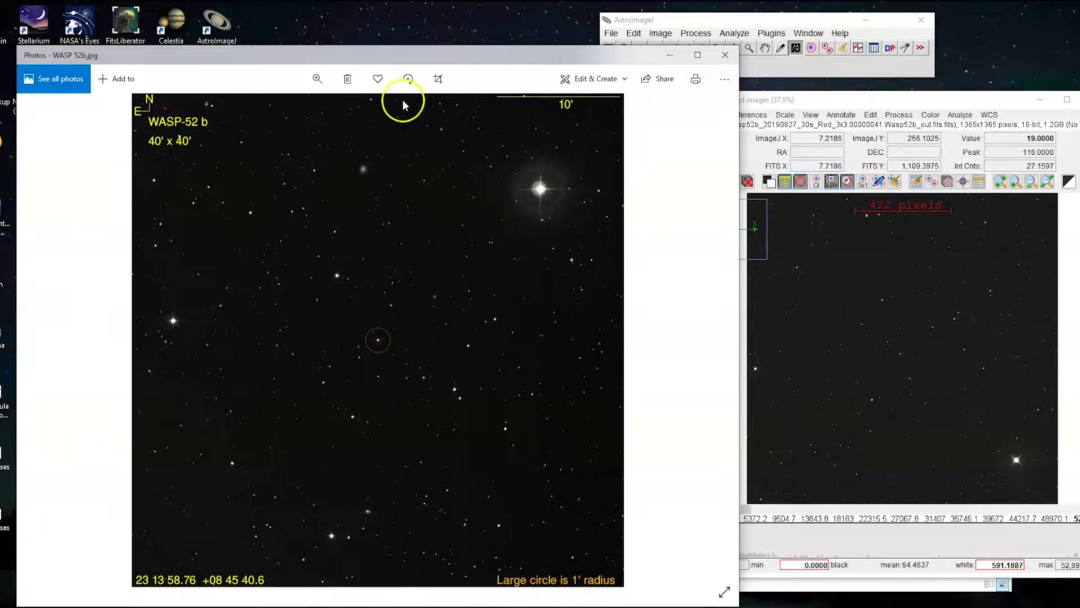
left_click(407, 81)
left_click(407, 80)
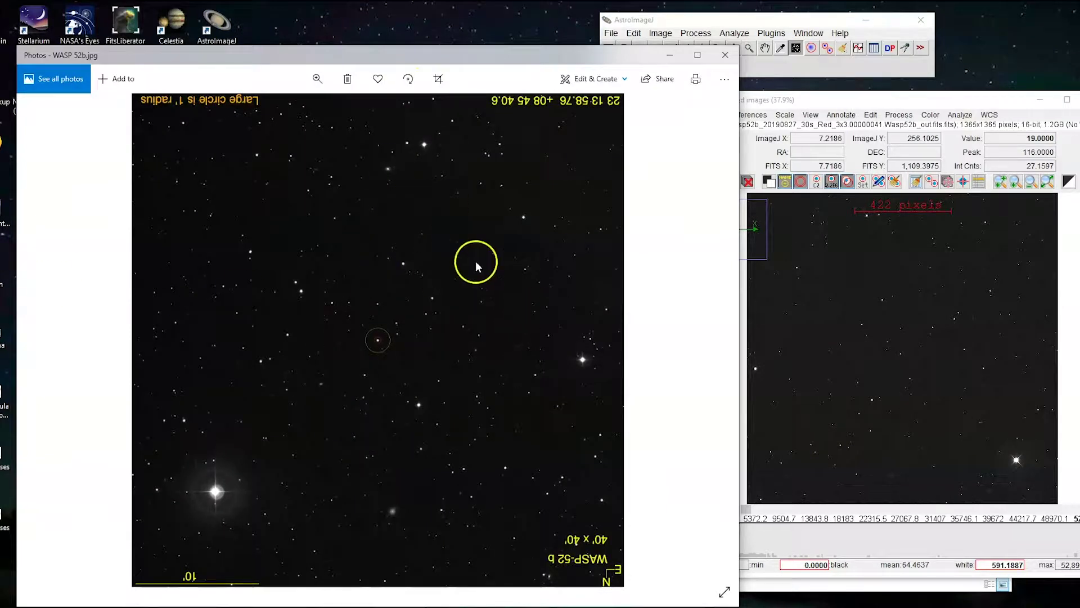
left_click(724, 56)
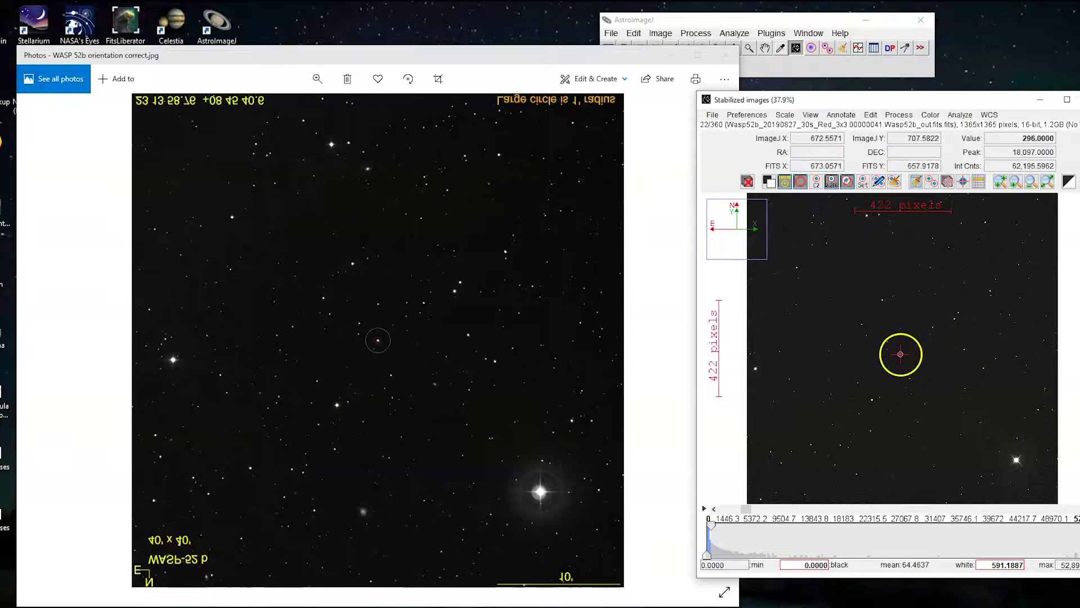
left_click_drag(989, 100, 658, 114)
left_click(671, 55)
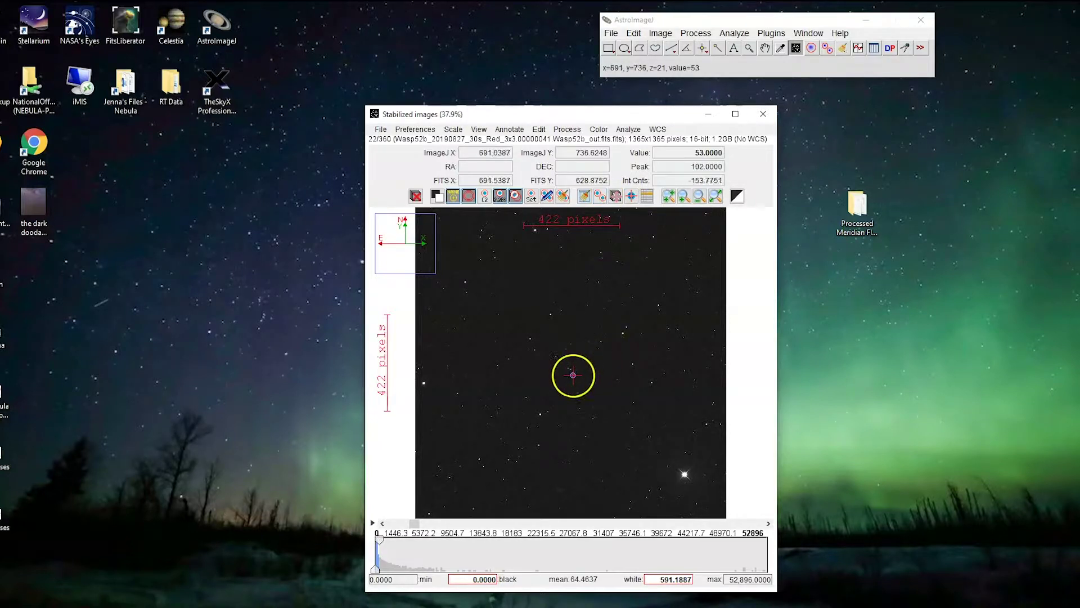
Step: Zoom the view and drag the slice slider forward through the stabilized stack
scroll(568, 365, "up", 8)
scroll(566, 357, "up", 3)
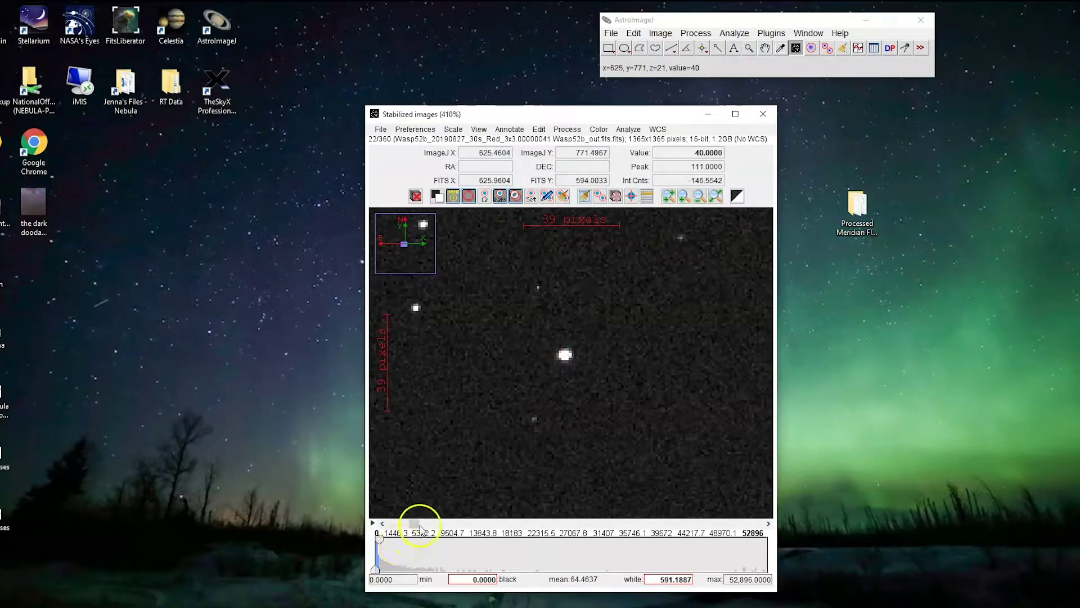
left_click_drag(417, 527, 719, 525)
left_click_drag(407, 530, 427, 513)
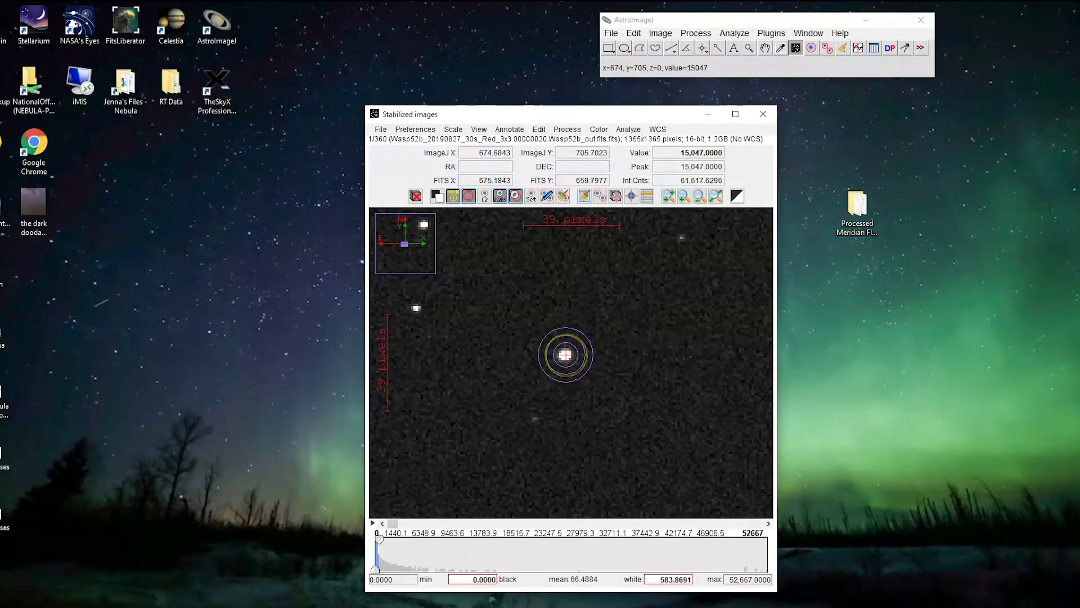
scroll(596, 345, "down", 3)
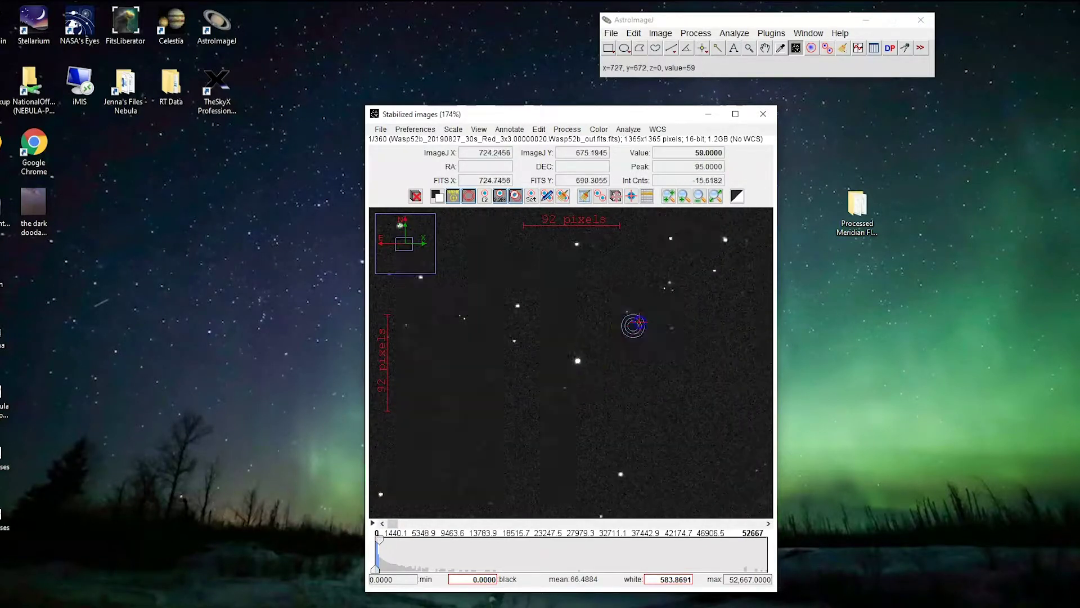
scroll(468, 442, "down", 4)
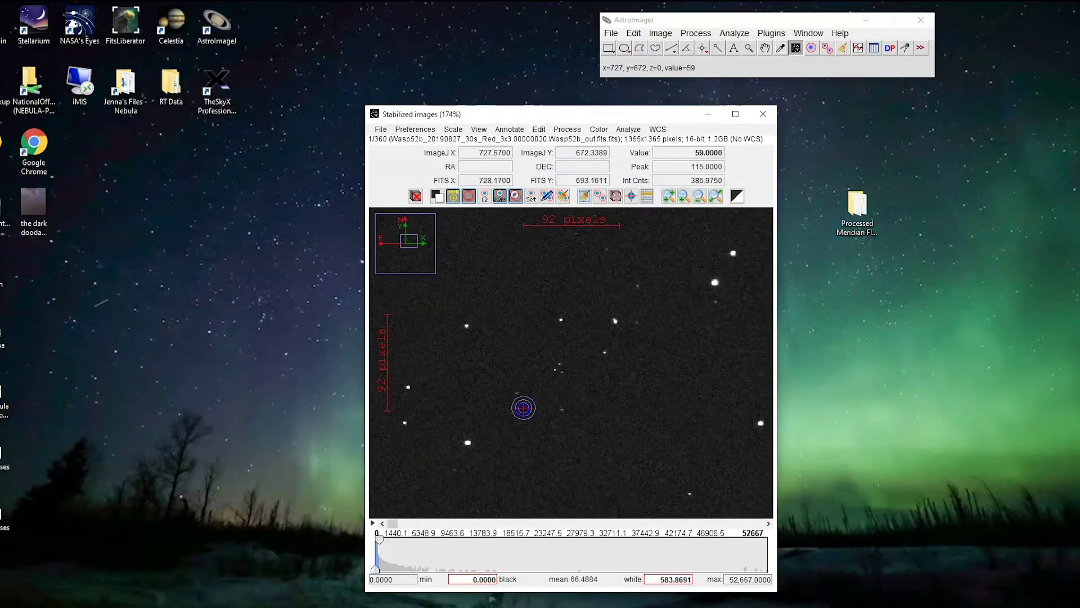
Step: Pan the star field and measure two stars with the aperture tool
left_click_drag(530, 398, 554, 378)
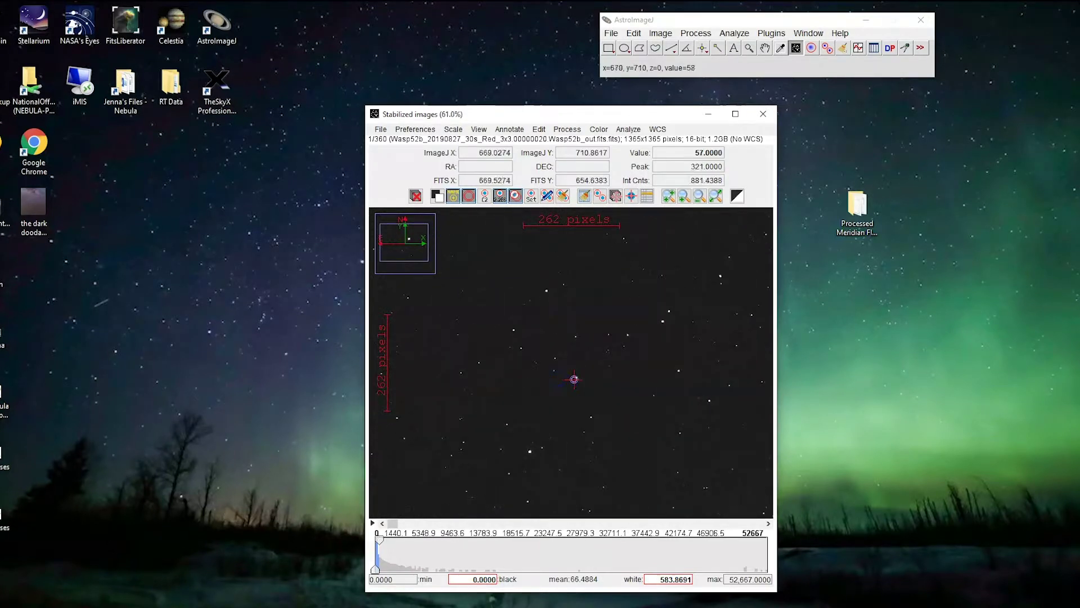
left_click(621, 276)
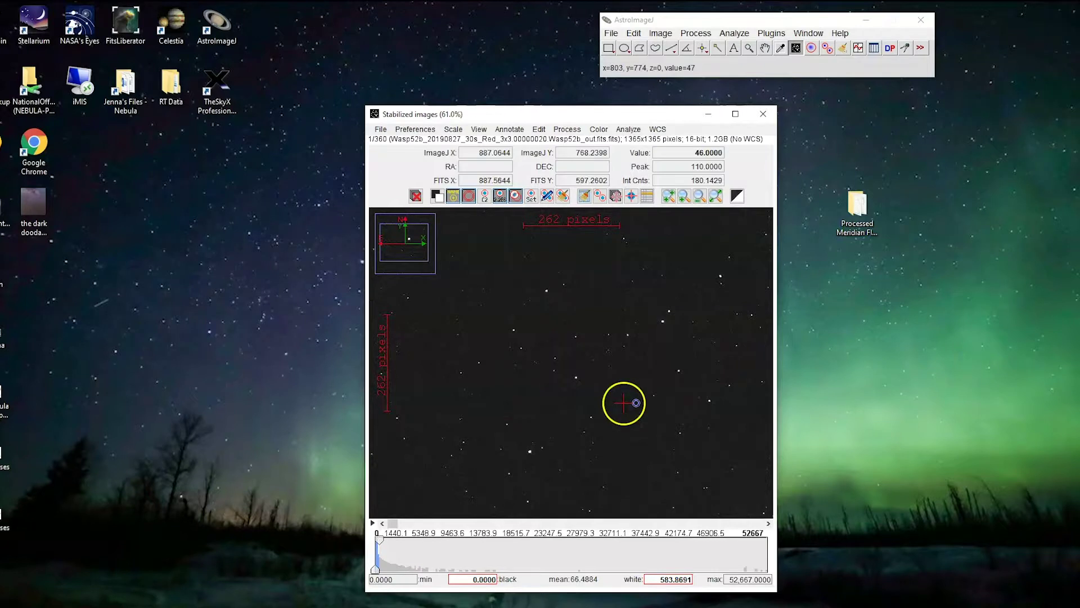
left_click(614, 366)
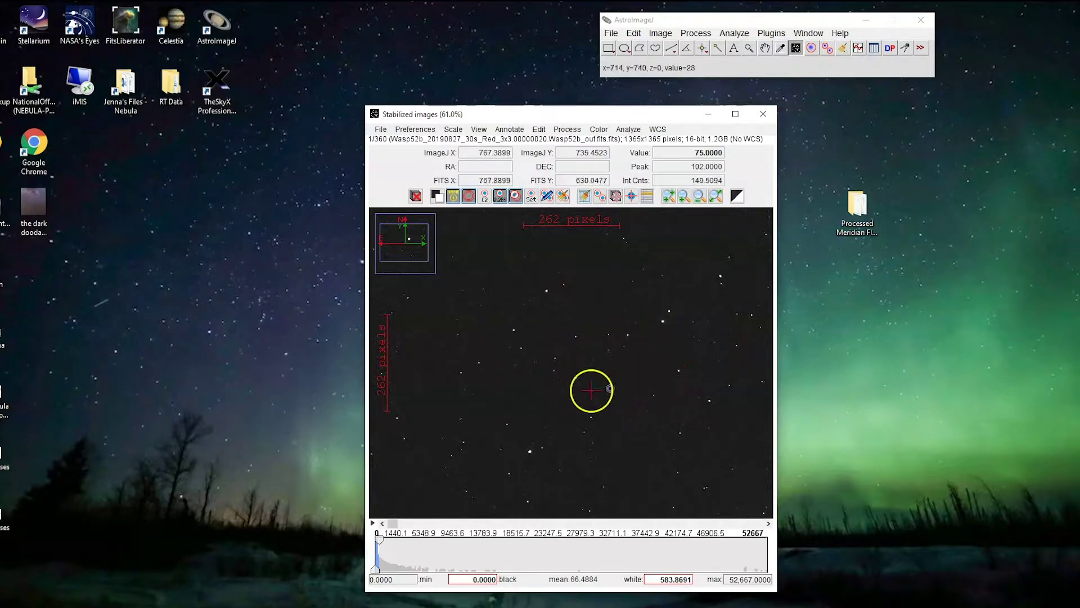
left_click(596, 392)
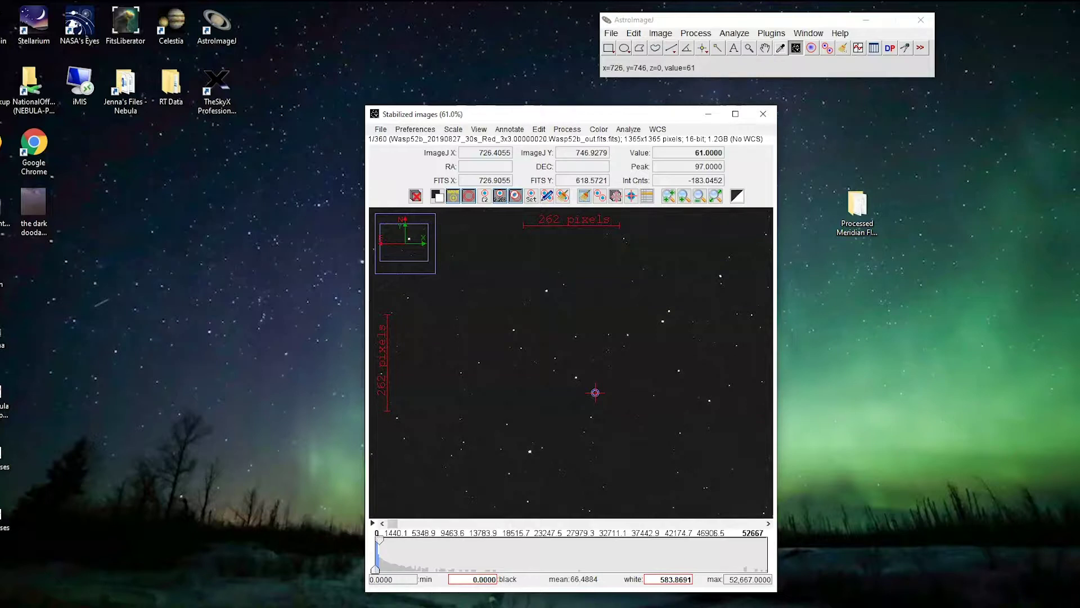
scroll(574, 404, "down", 2)
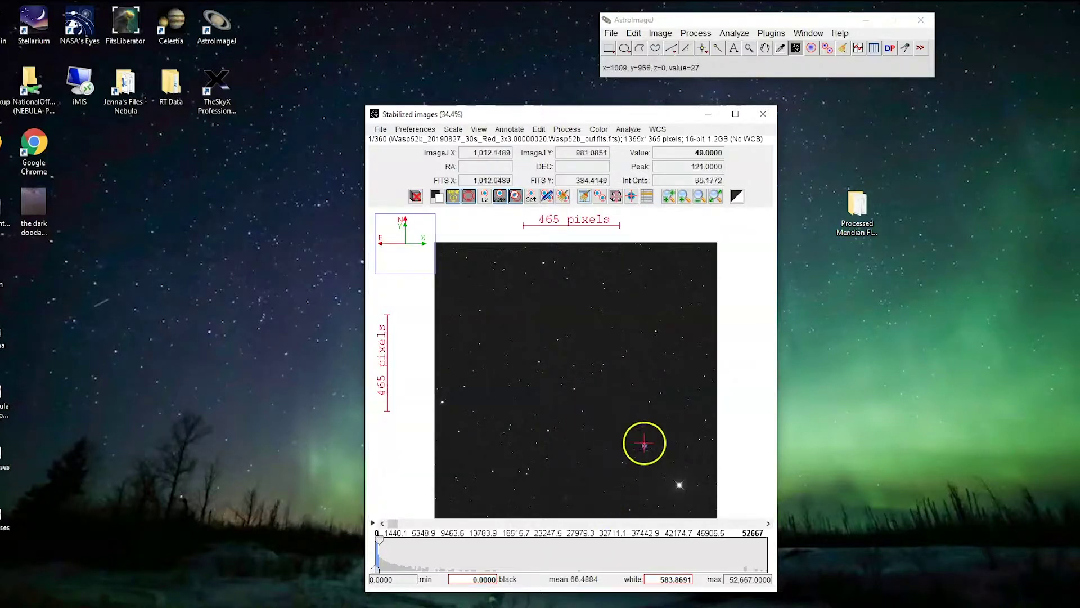
mouse_move(649, 440)
left_mouse_down()
mouse_move(653, 515)
mouse_move(670, 517)
left_mouse_up()
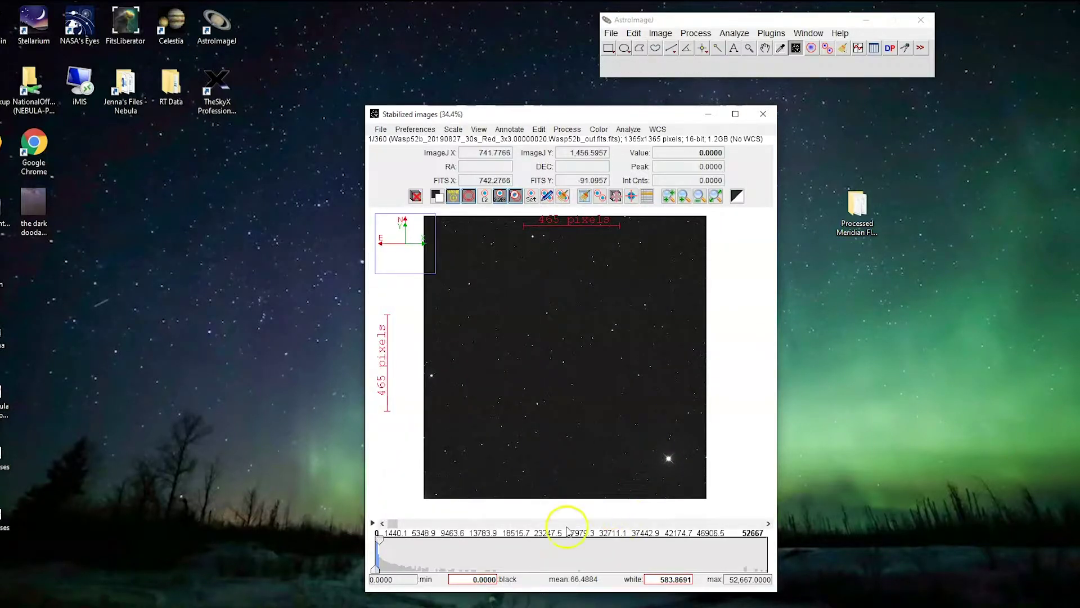
mouse_move(392, 525)
left_mouse_down()
mouse_move(690, 522)
mouse_move(389, 527)
left_mouse_up()
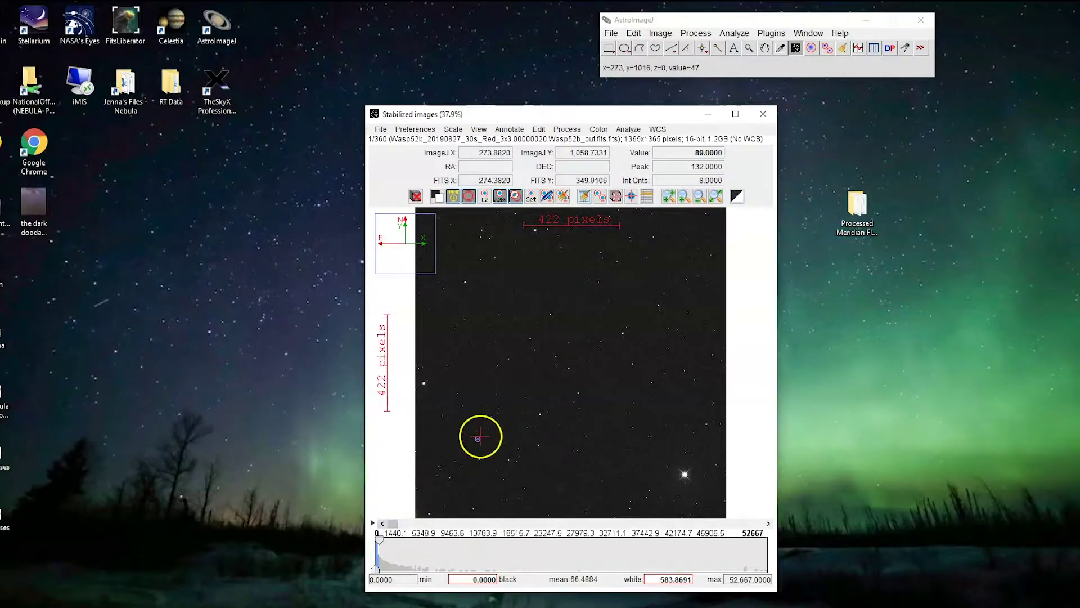
Step: Zoom in on the target star and toggle the sky background region display
scroll(574, 369, "up", 7)
scroll(560, 366, "up", 4)
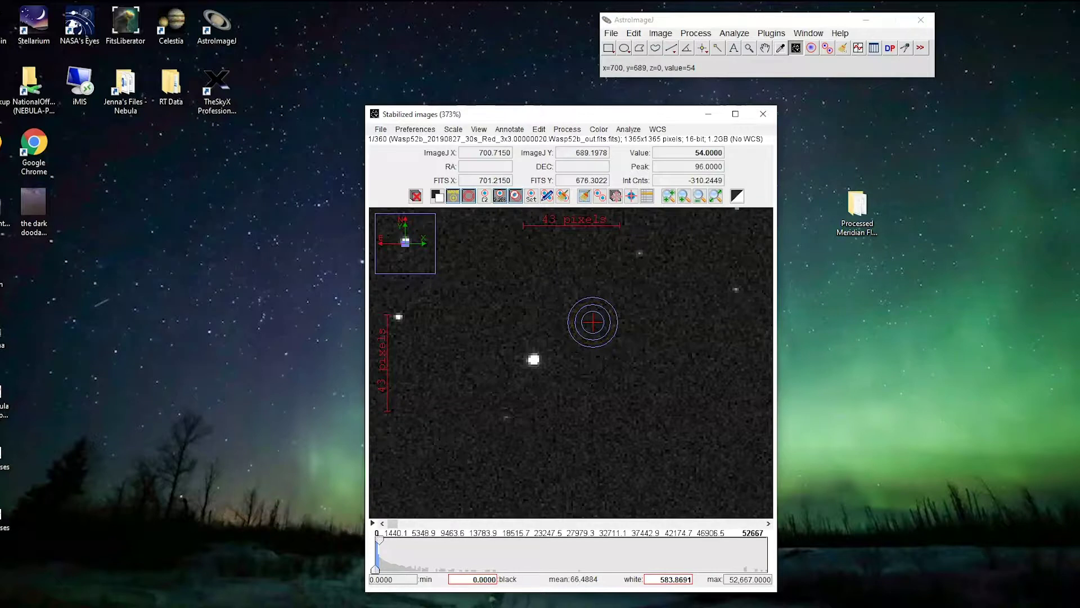
left_click(468, 201)
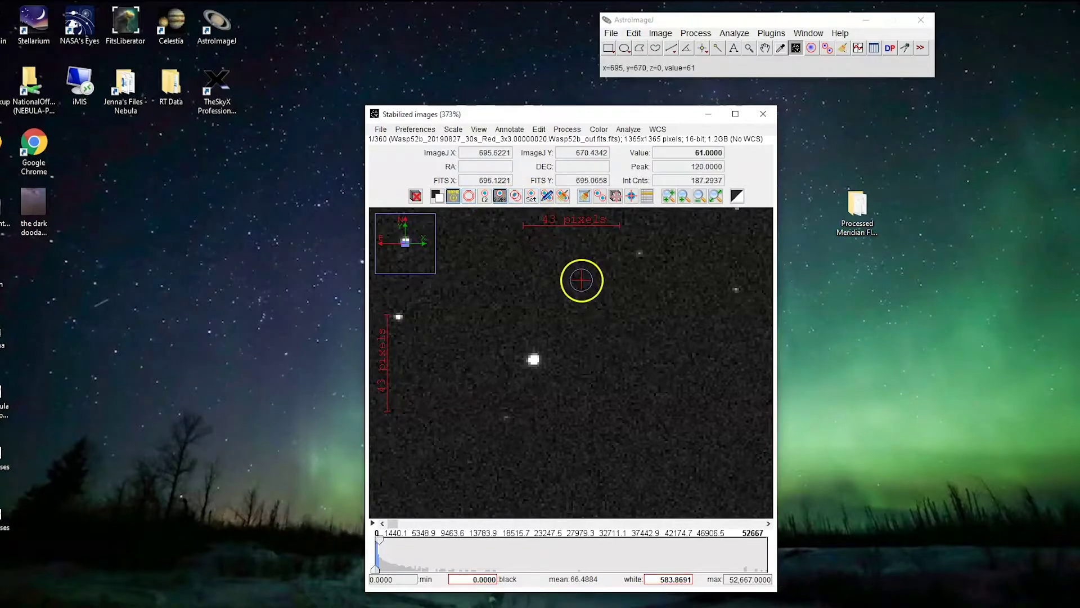
left_click(470, 201)
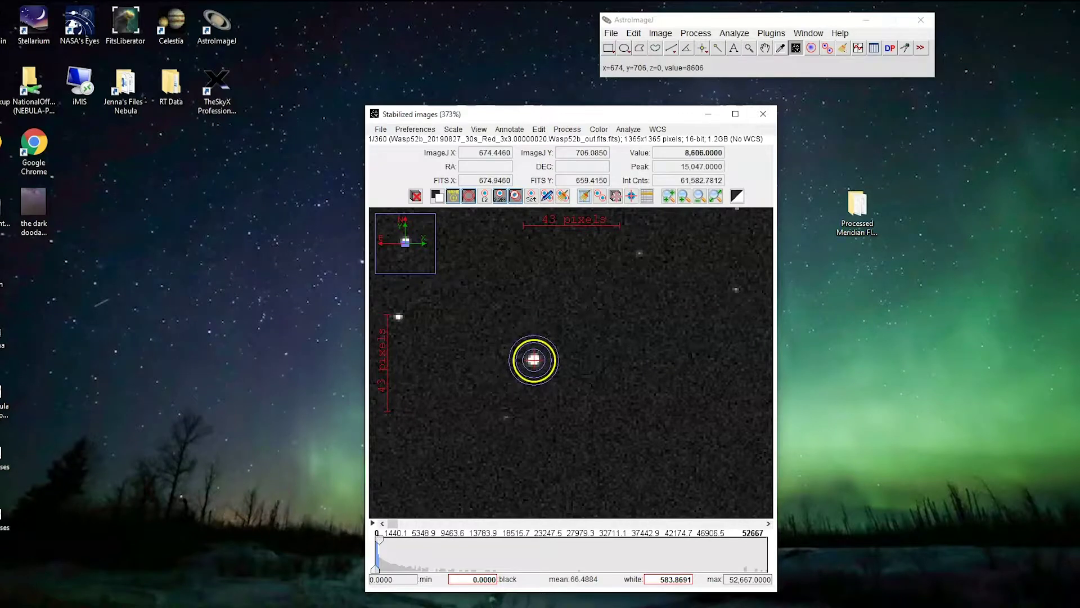
Step: Pan and zoom around the Wasp52b field to bring a bright star into view
scroll(534, 359, "down", 2)
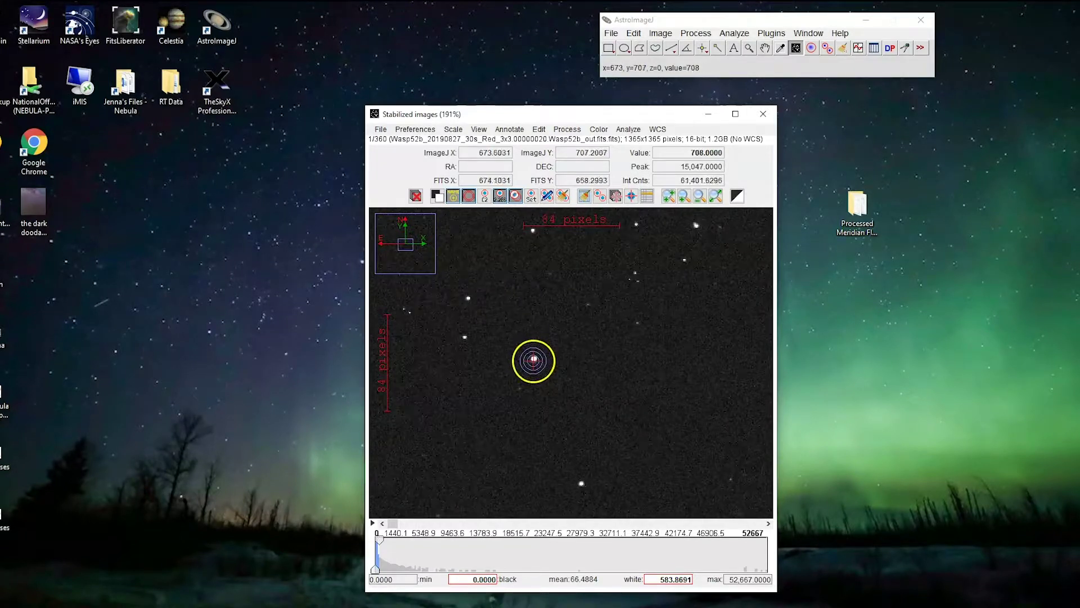
scroll(535, 355, "down", 2)
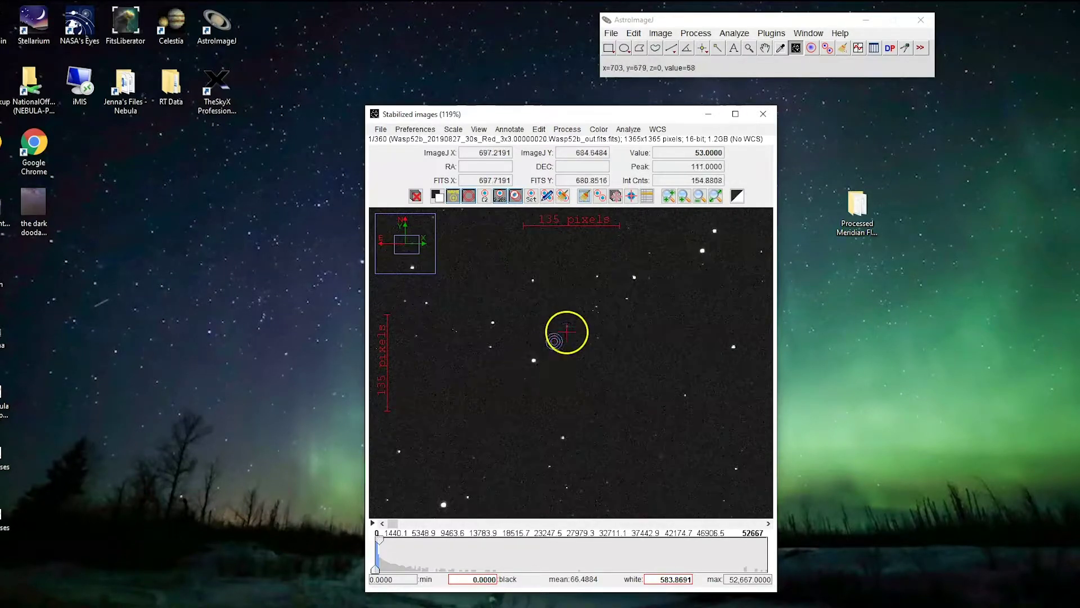
left_click_drag(558, 334, 569, 380)
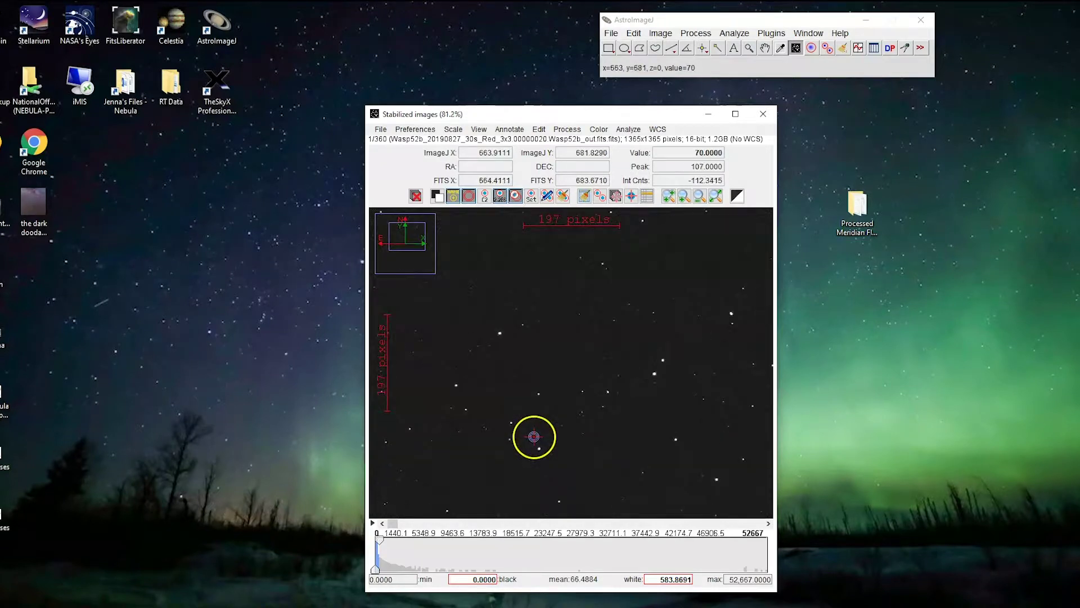
scroll(514, 273, "down", 3)
scroll(540, 450, "up", 4)
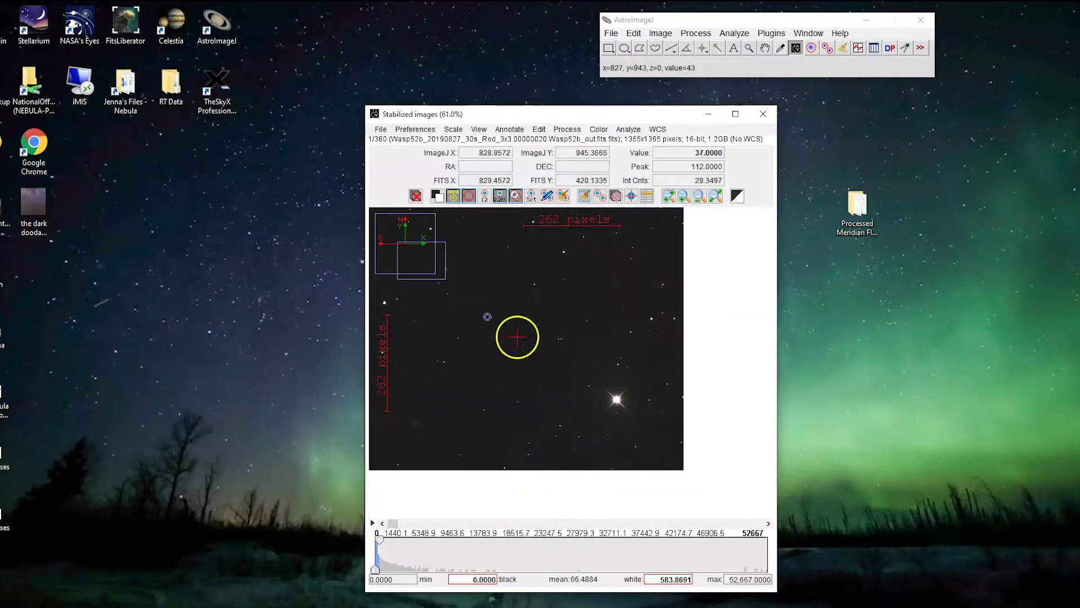
scroll(484, 313, "down", 2)
scroll(568, 407, "up", 8)
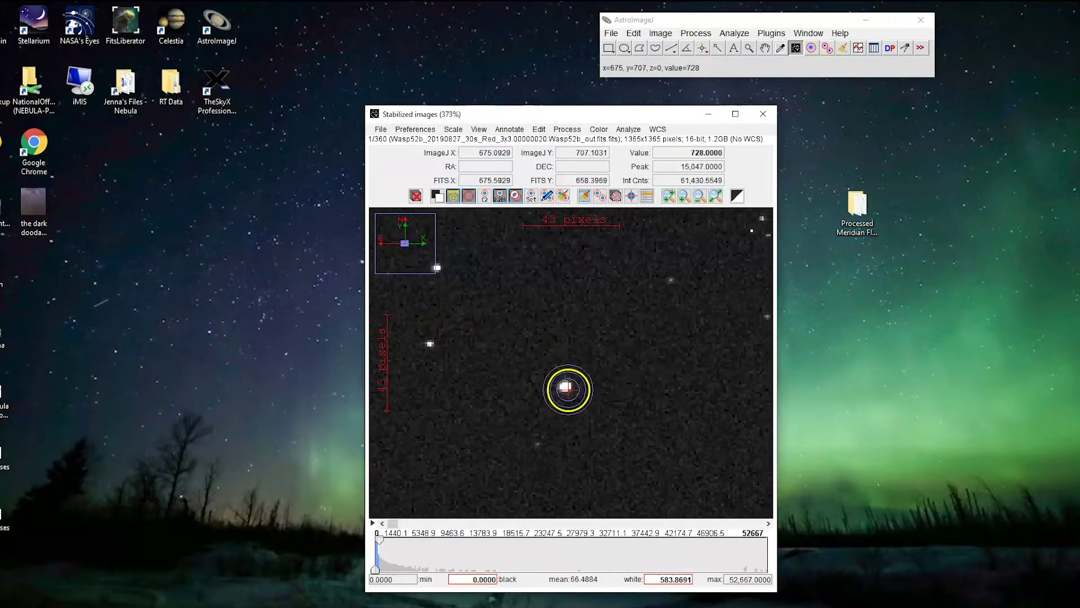
scroll(569, 385, "up", 3)
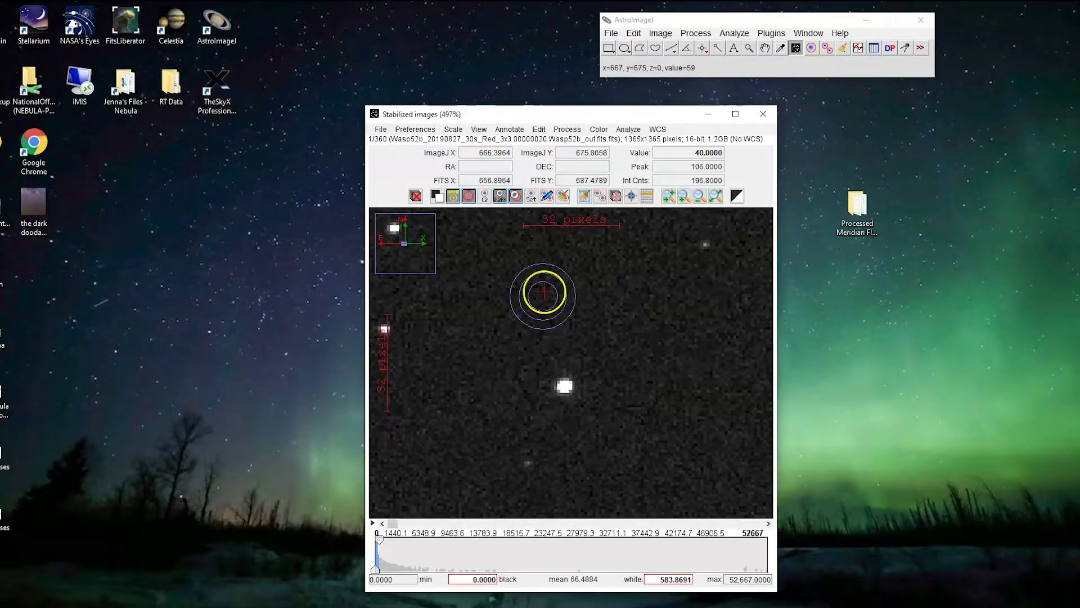
Step: Set object aperture radius 15 with a 20–30 pixel background annulus and inspect the stars
left_click(534, 198)
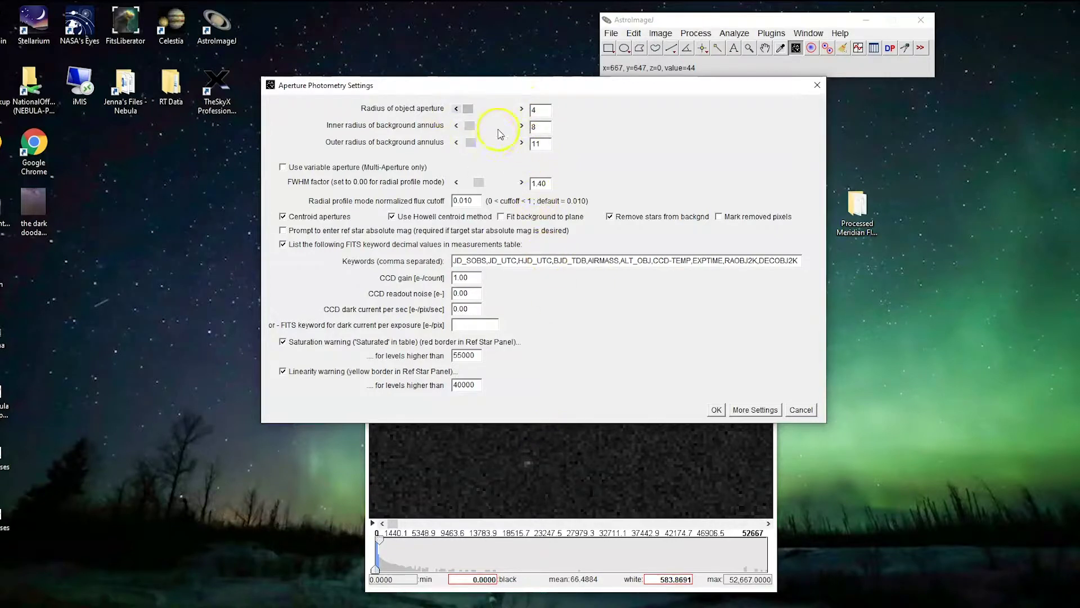
left_click(456, 126)
left_click(716, 410)
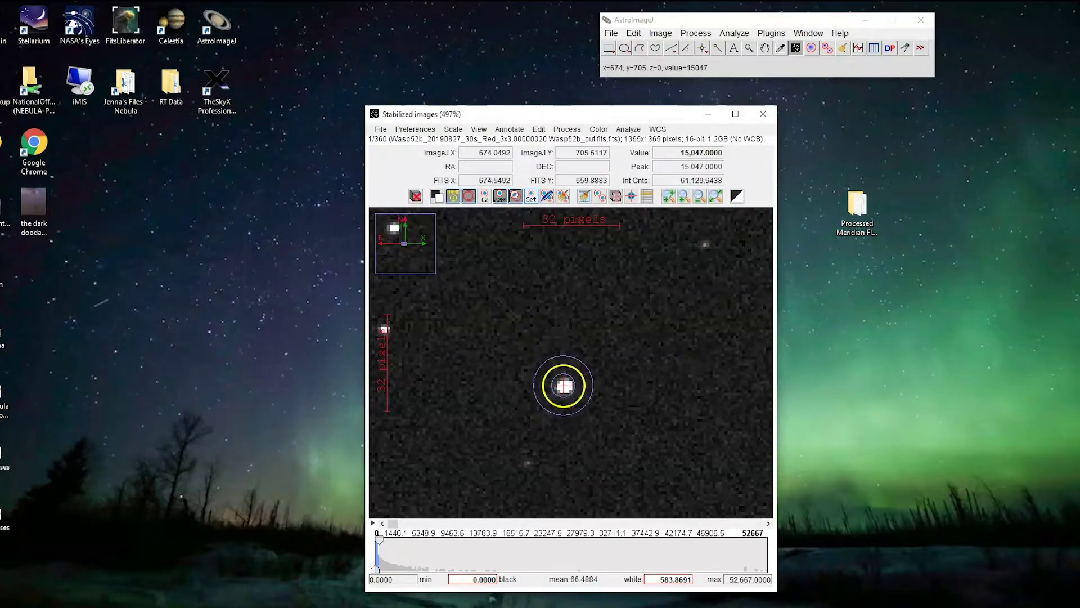
left_click(539, 196)
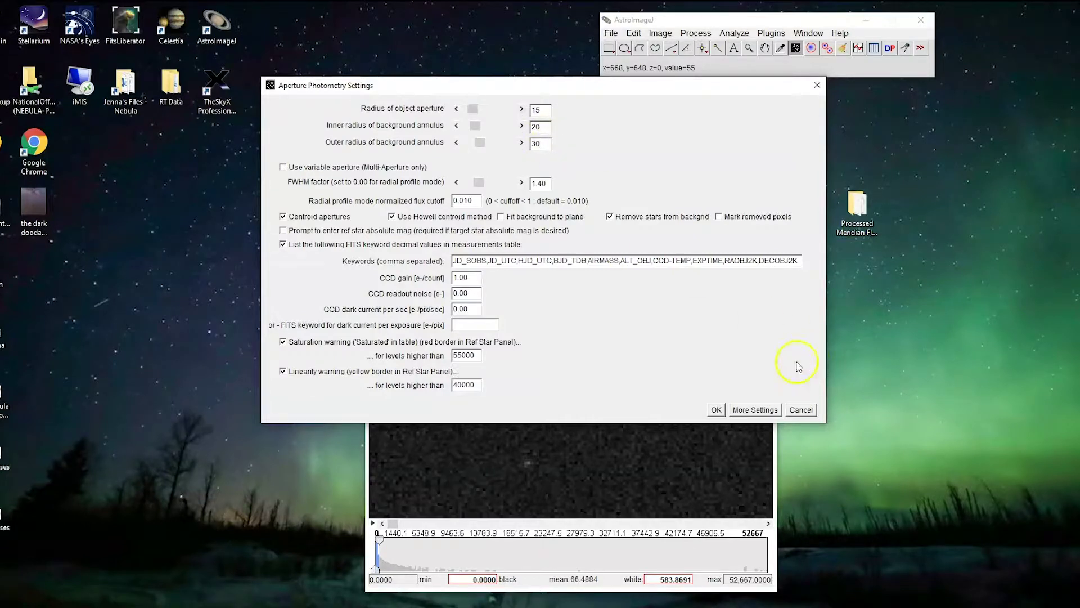
left_click(716, 414)
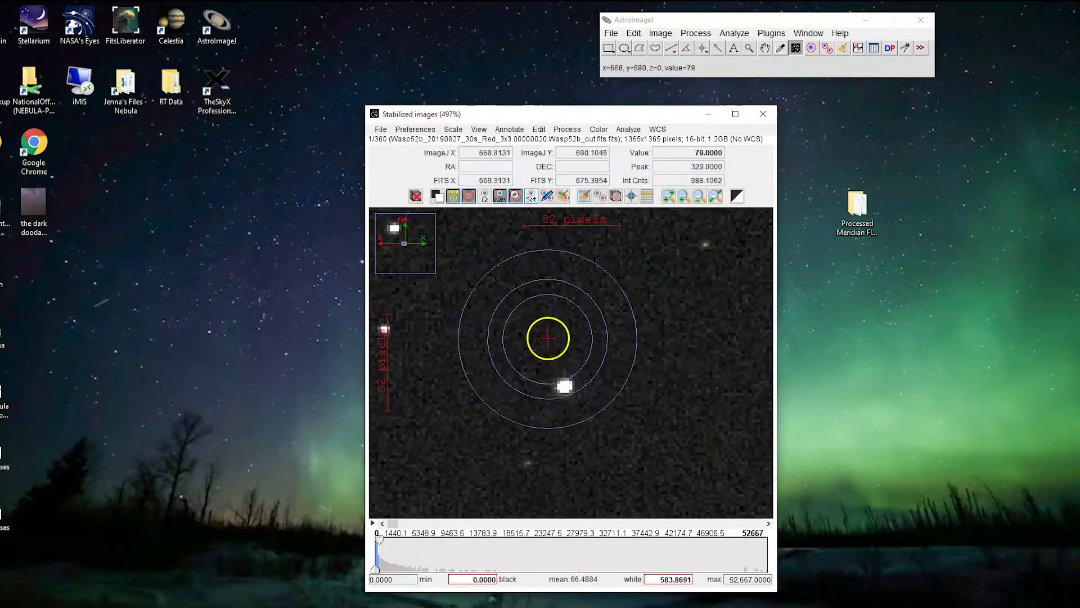
scroll(589, 398, "down", 8)
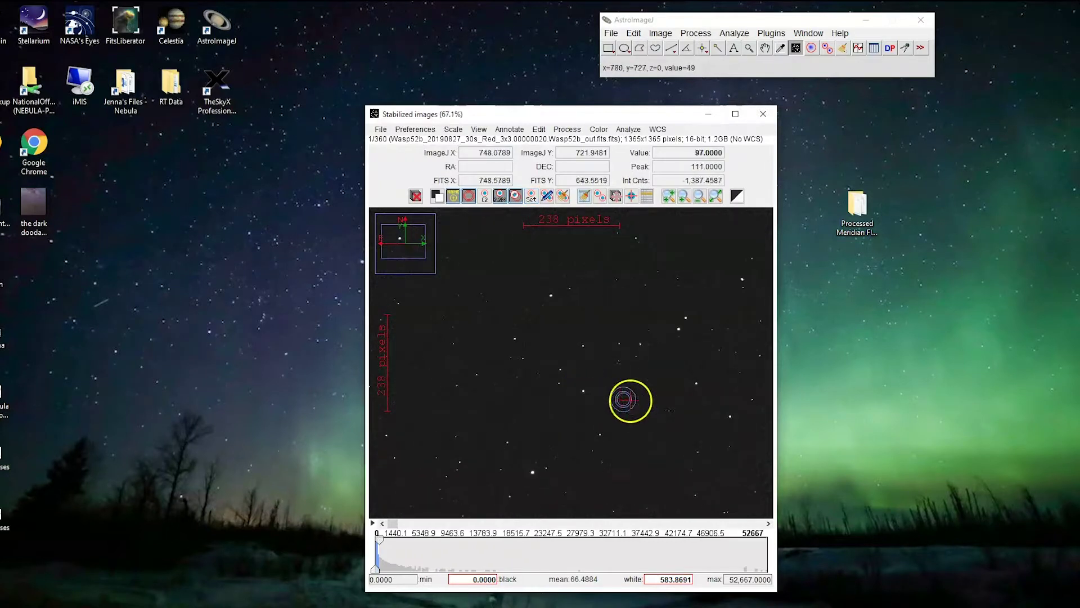
scroll(617, 371, "up", 5)
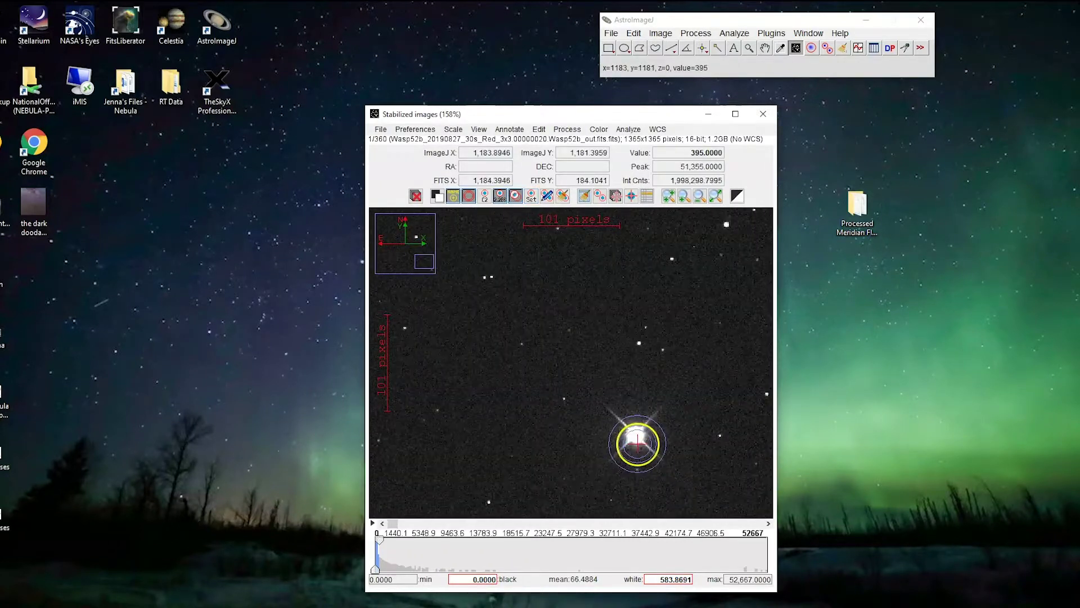
scroll(636, 434, "down", 2)
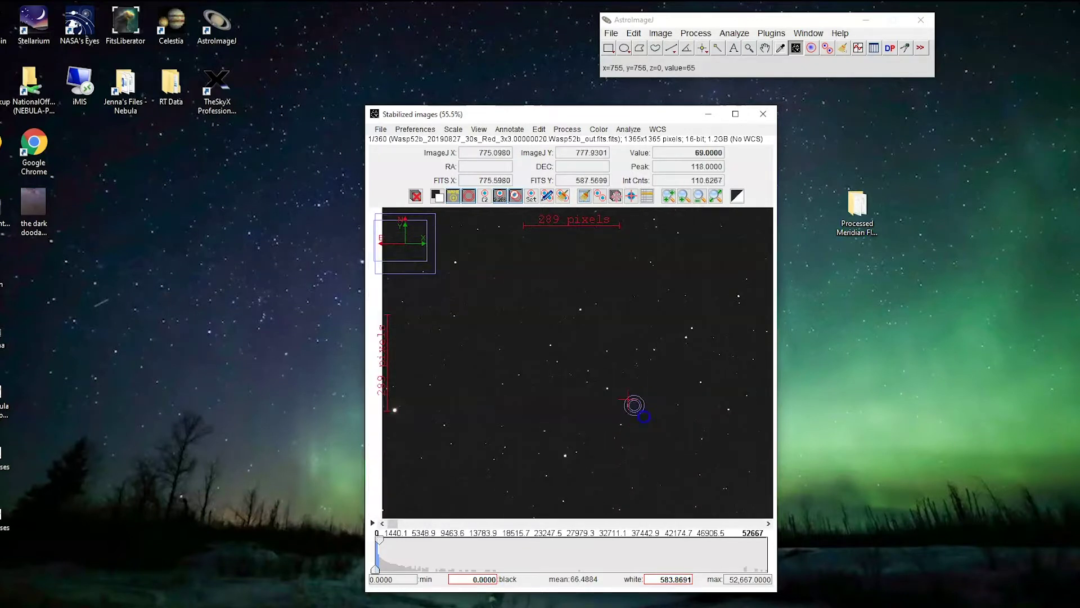
scroll(611, 384, "up", 2)
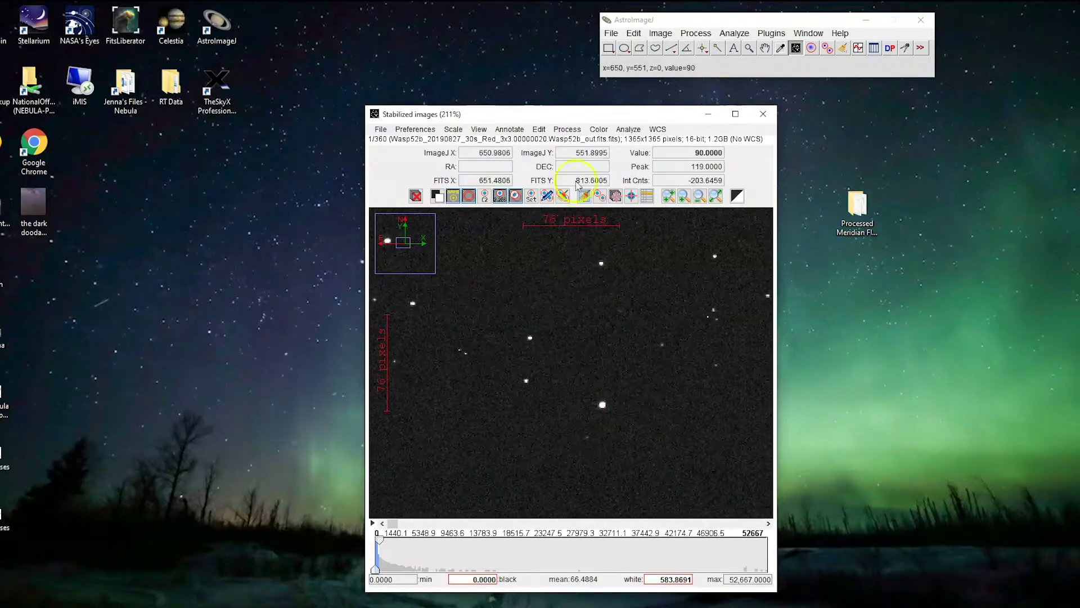
Step: Reset aperture radii to 4, 8 and 11 and zoom back out to the full field
left_click(531, 196)
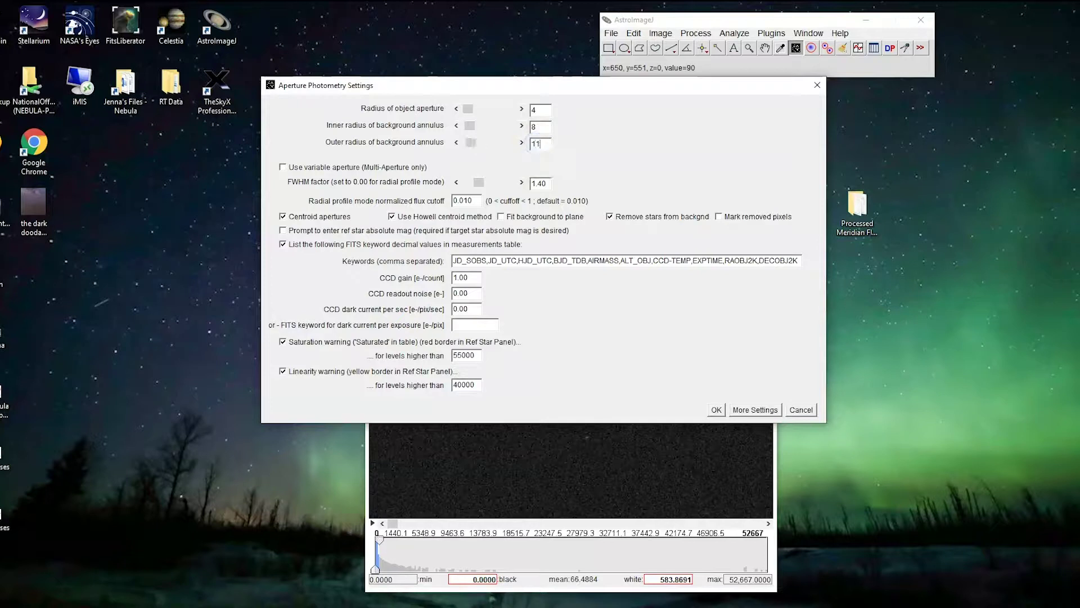
left_click(716, 411)
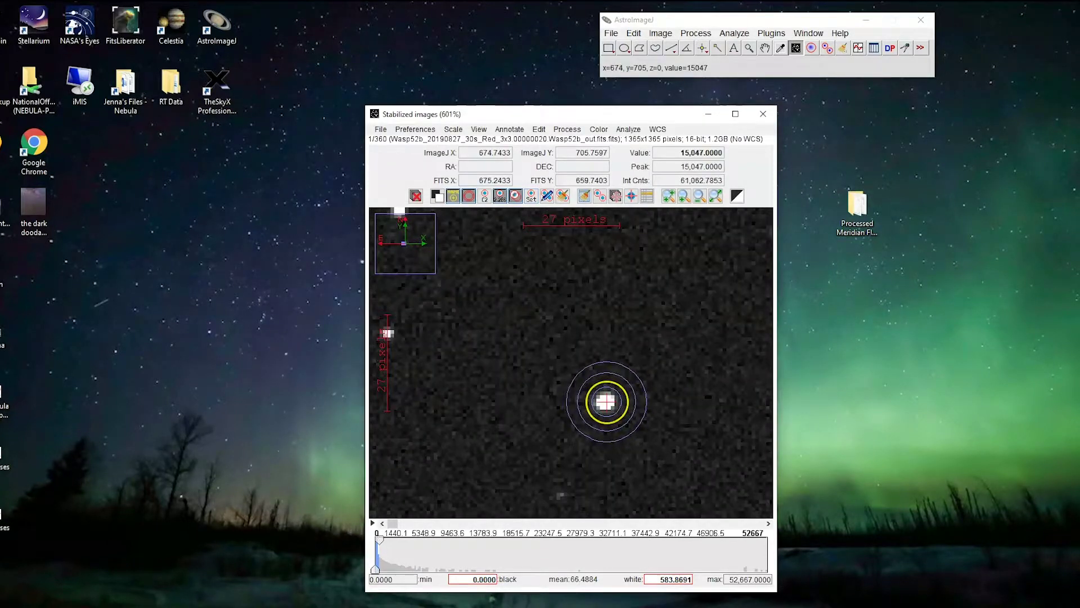
scroll(605, 401, "down", 3)
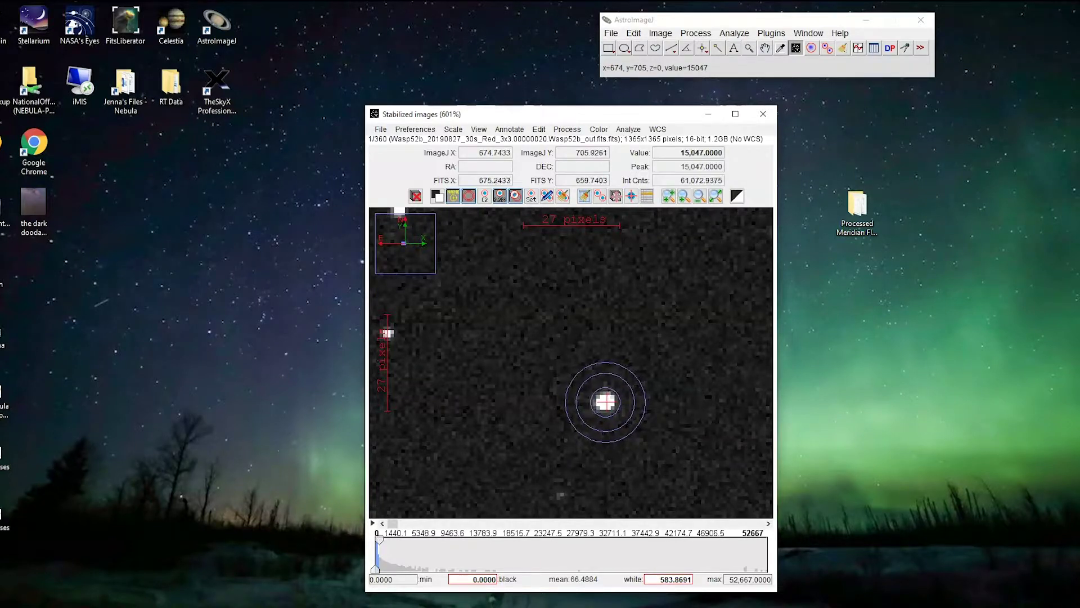
scroll(606, 401, "down", 5)
scroll(609, 358, "down", 3)
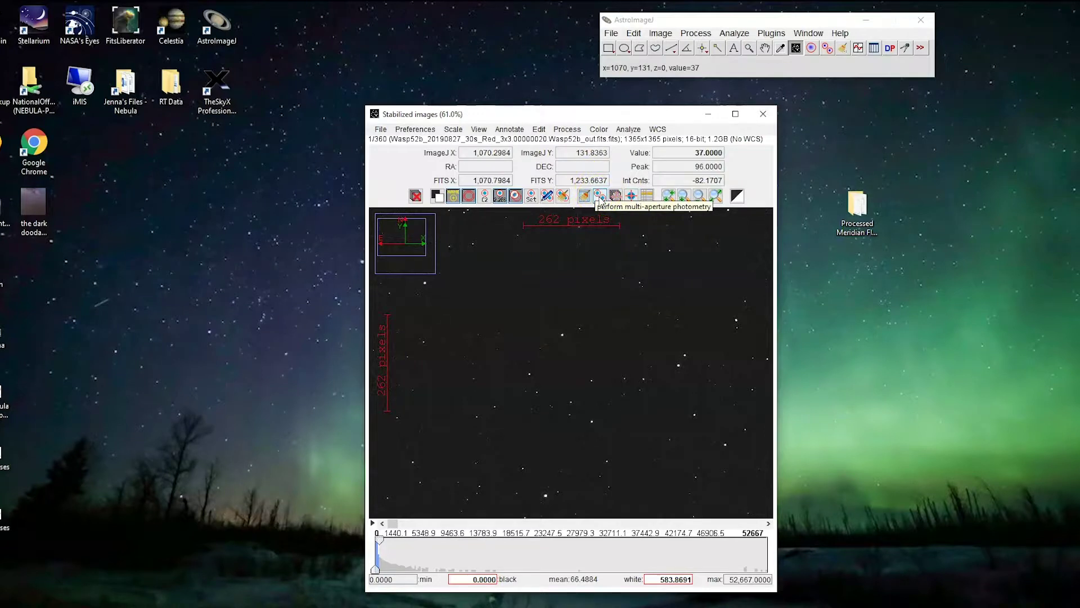
Step: Launch multi-aperture photometry with first slice 1 and last slice 360
left_click(600, 197)
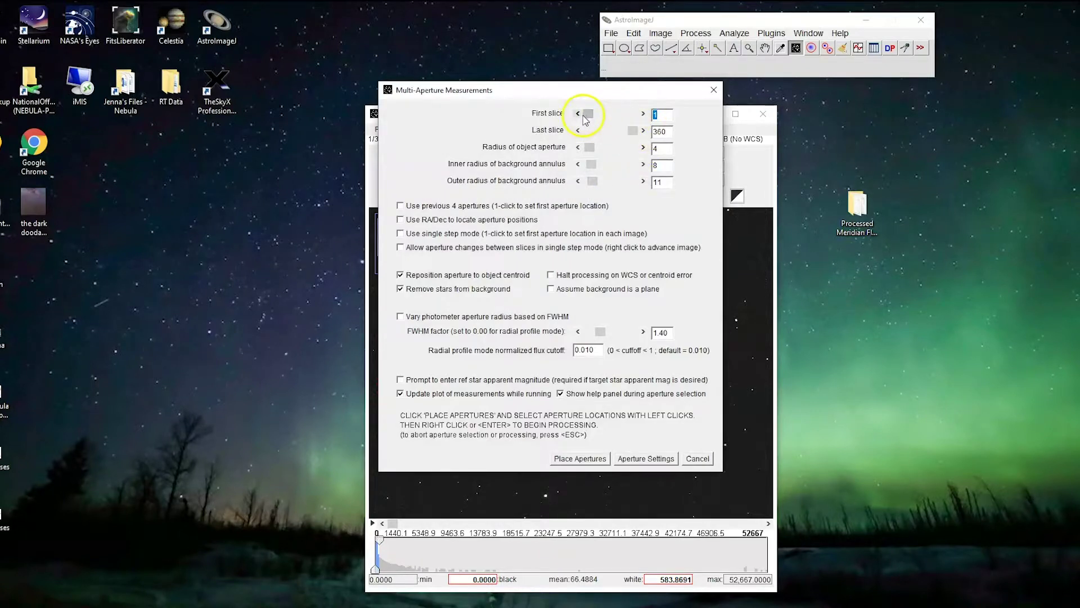
left_click_drag(587, 113, 550, 117)
left_click(655, 113)
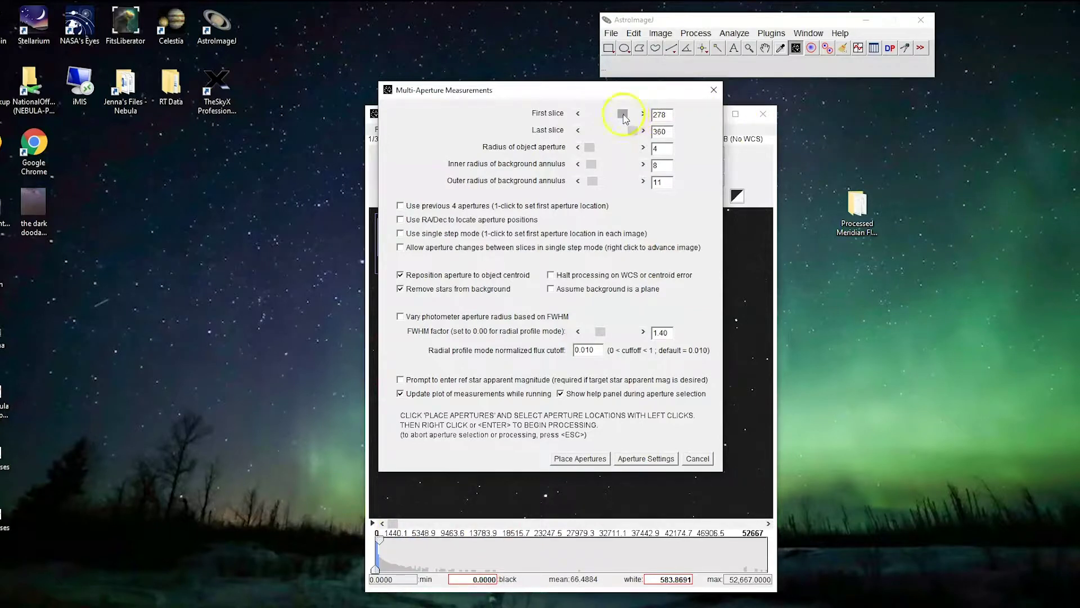
left_click_drag(625, 115, 571, 113)
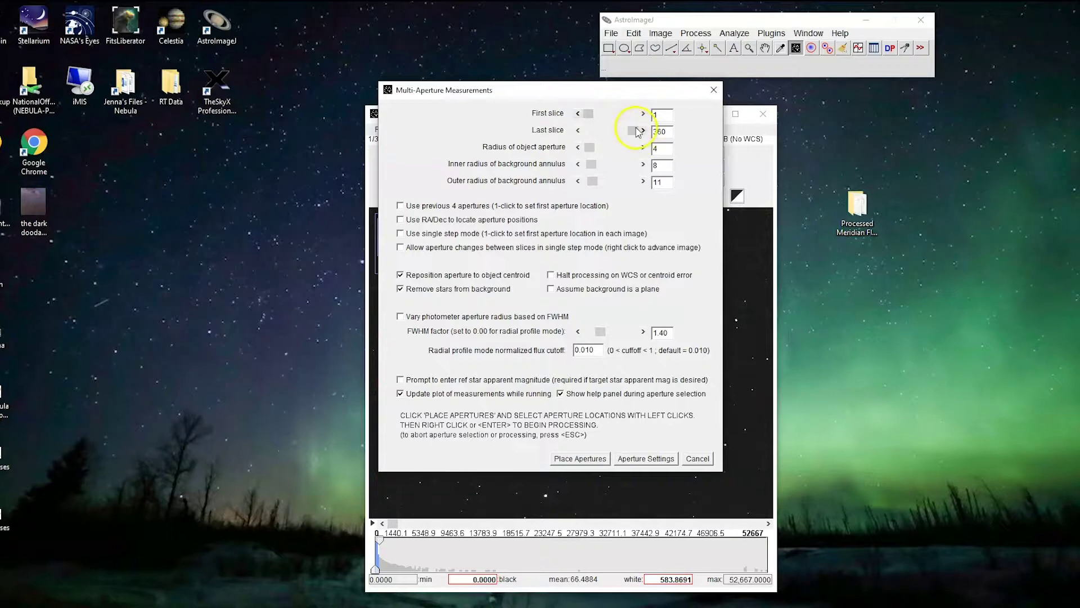
left_click_drag(637, 132, 694, 143)
Step: Start aperture placement and mark WASP-52b as target aperture T1 (6.102E4 counts)
left_click(599, 460)
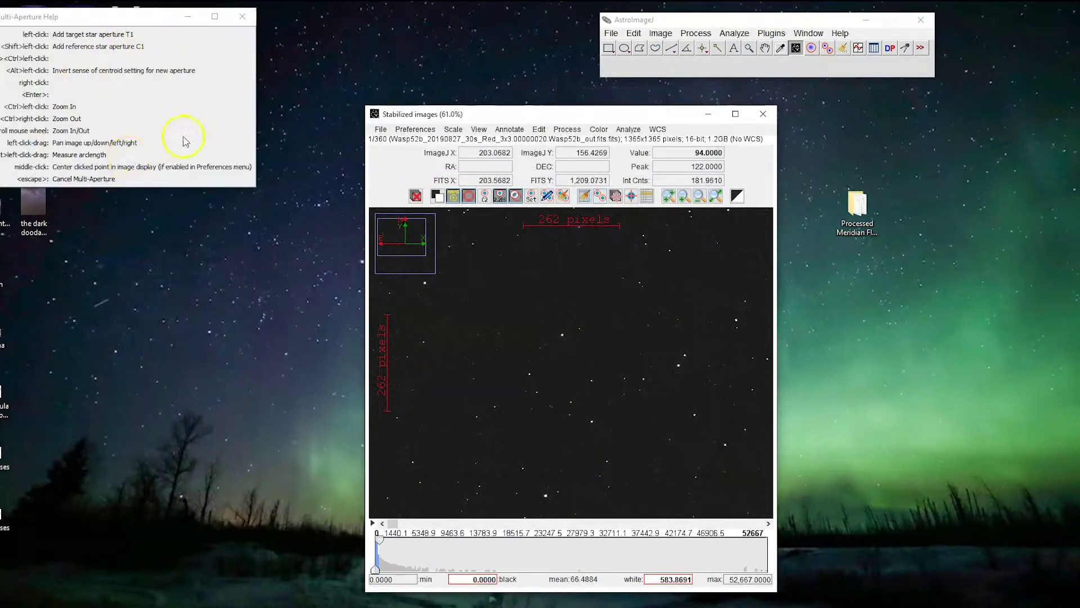
scroll(605, 419, "down", 1)
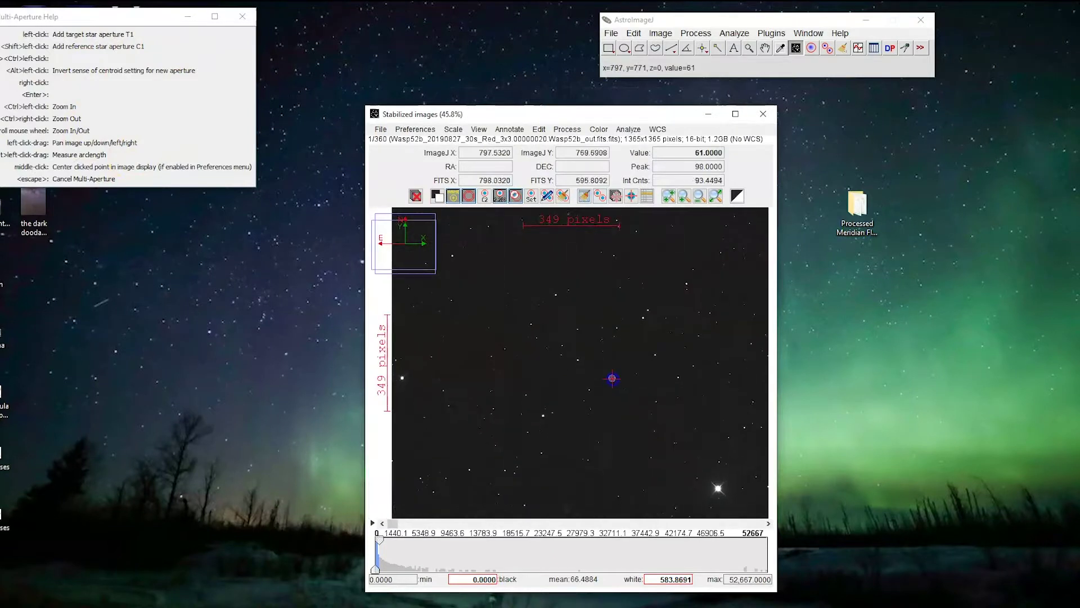
scroll(596, 369, "up", 5)
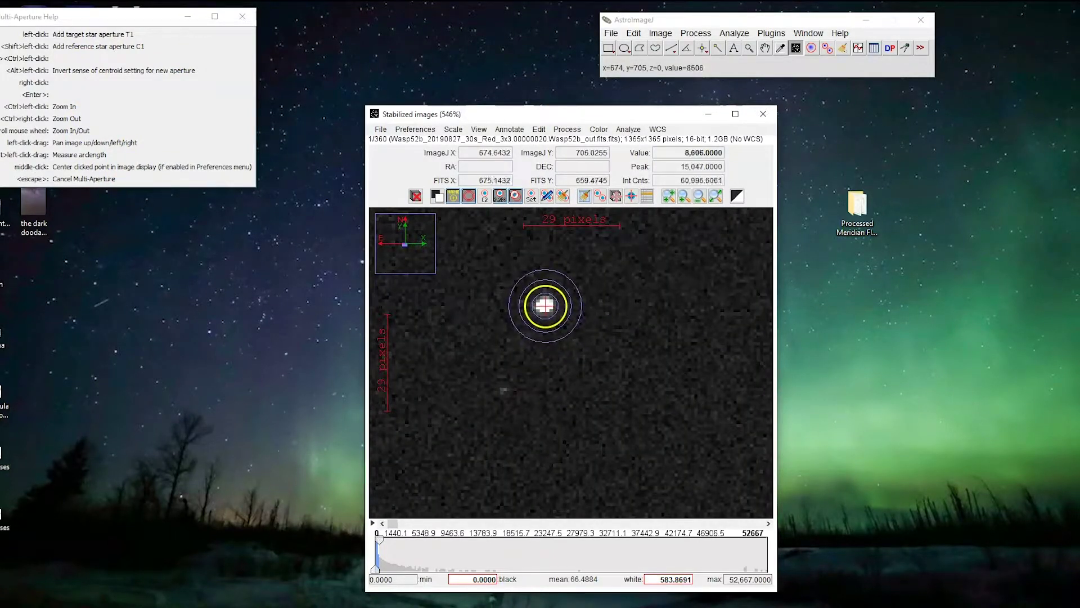
left_click(544, 305)
Step: Place comparison aperture C2 (1.510E4 counts) on a star near the target
scroll(625, 311, "down", 1)
scroll(625, 311, "down", 6)
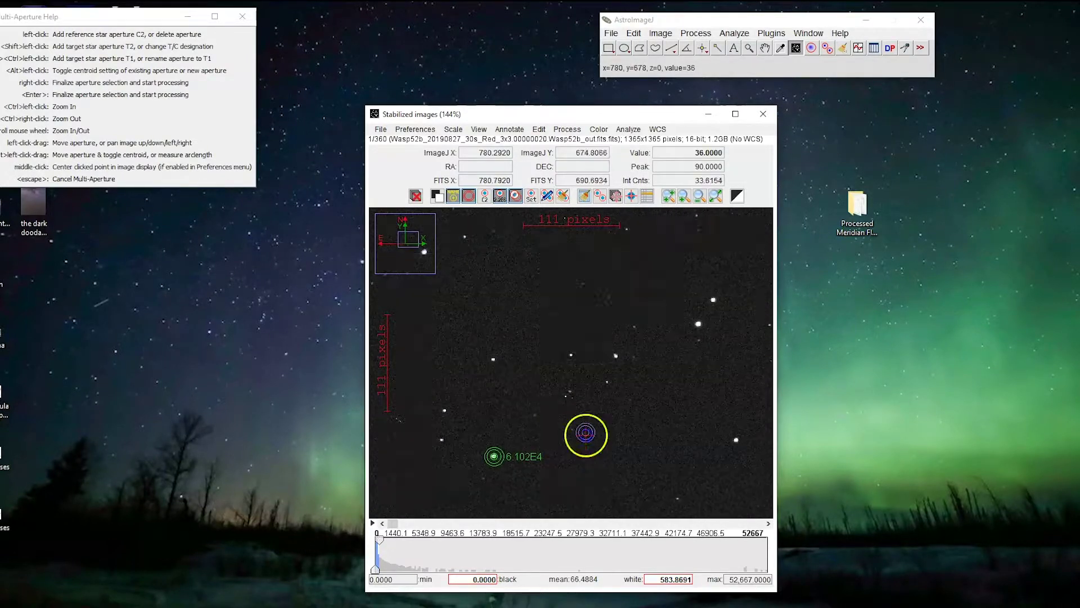
scroll(584, 417, "down", 1)
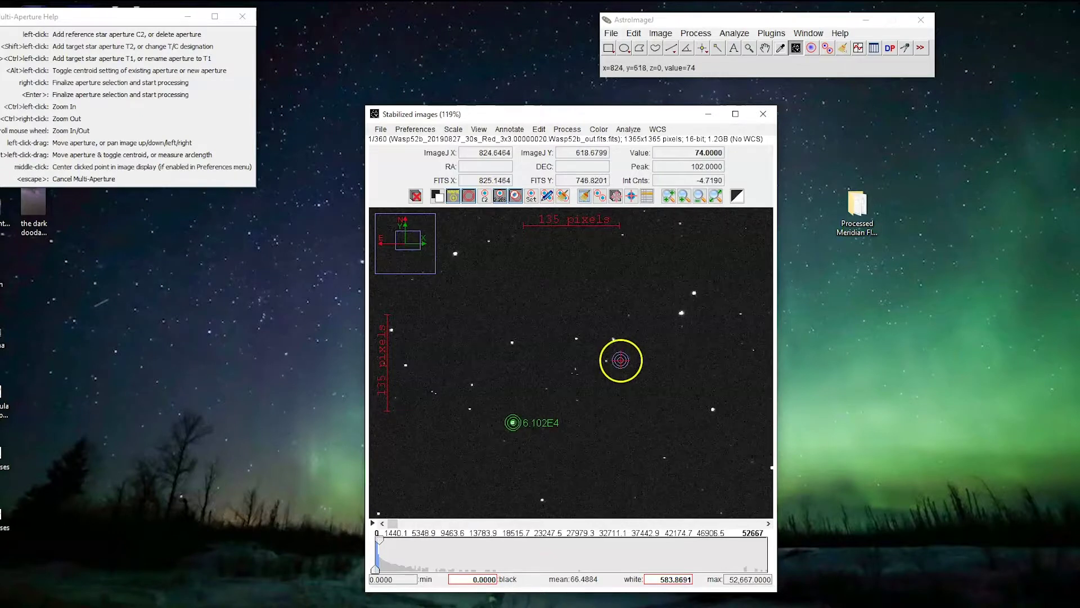
scroll(620, 360, "down", 1)
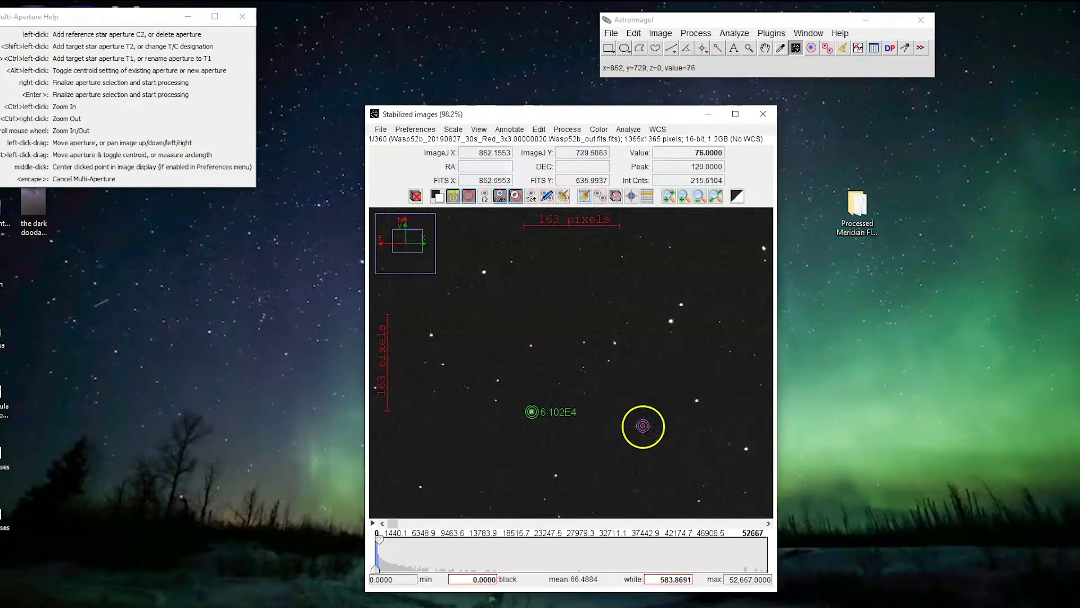
scroll(624, 354, "up", 7)
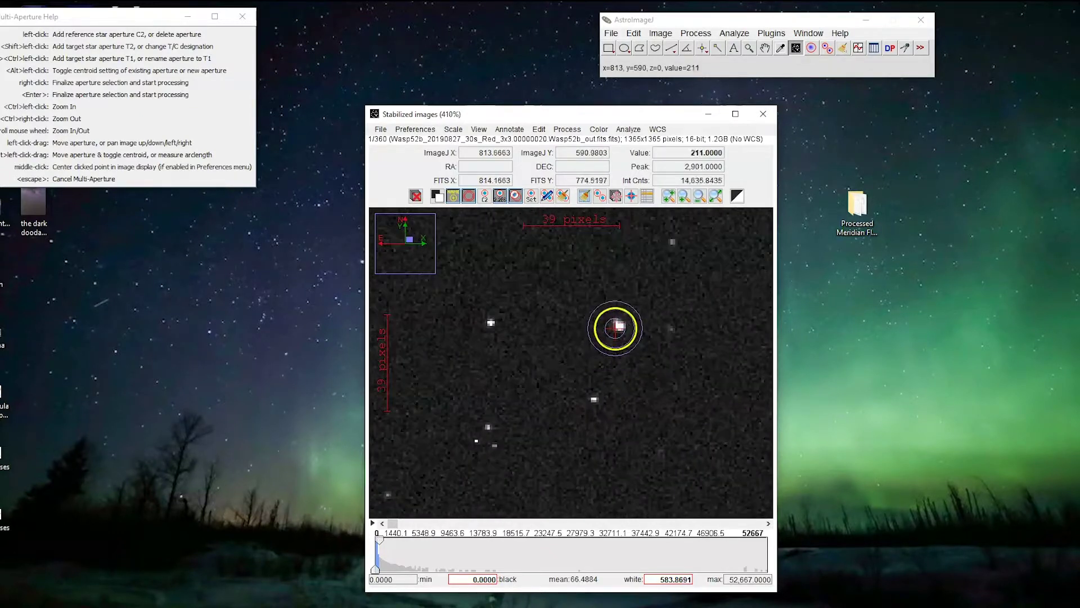
left_click(619, 325)
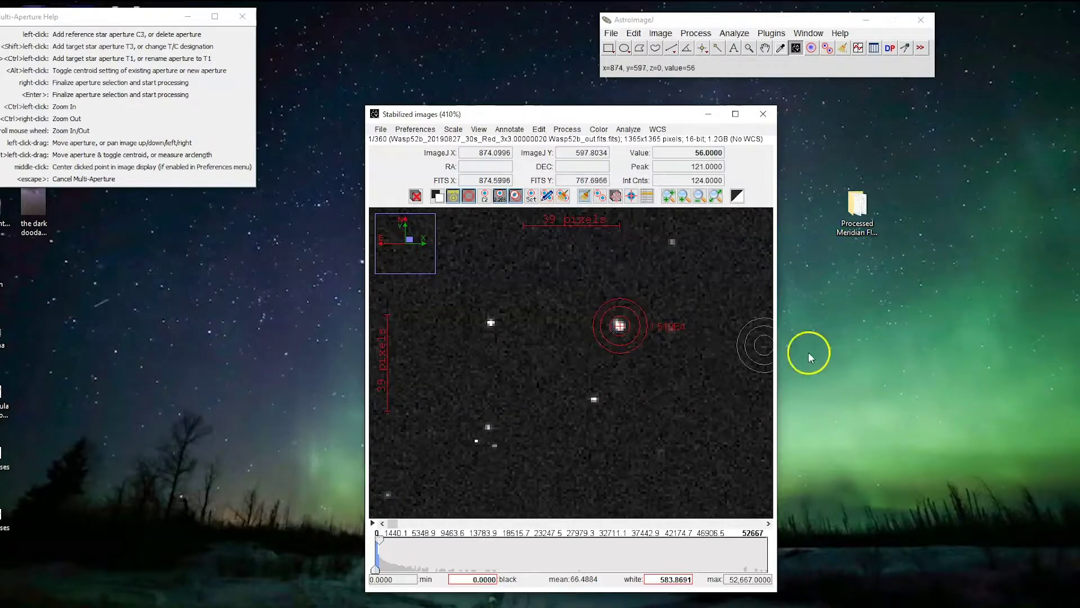
scroll(731, 356, "down", 4)
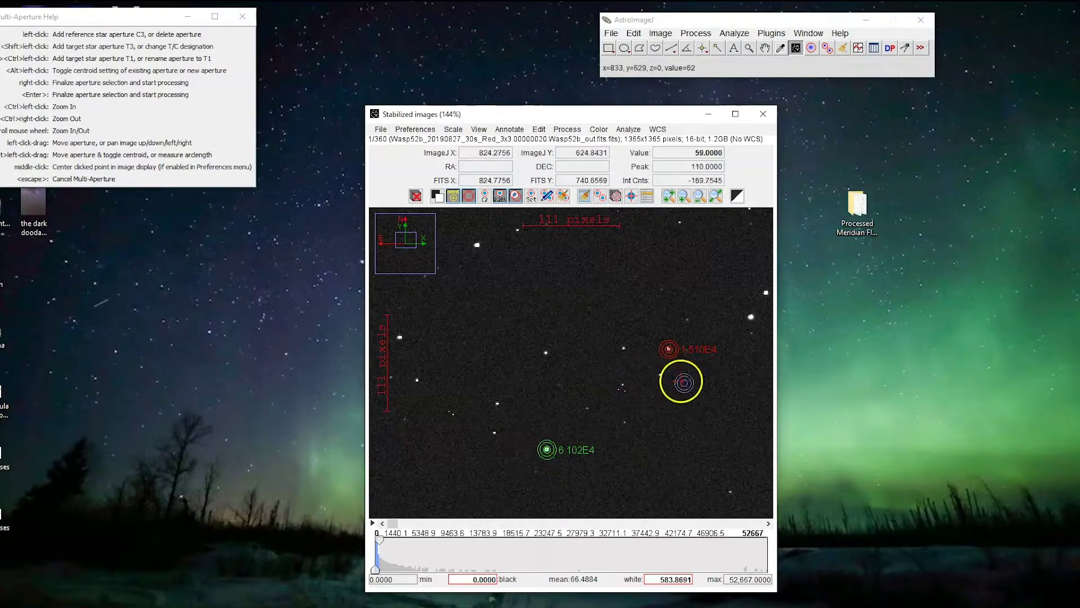
left_click_drag(667, 347, 538, 392)
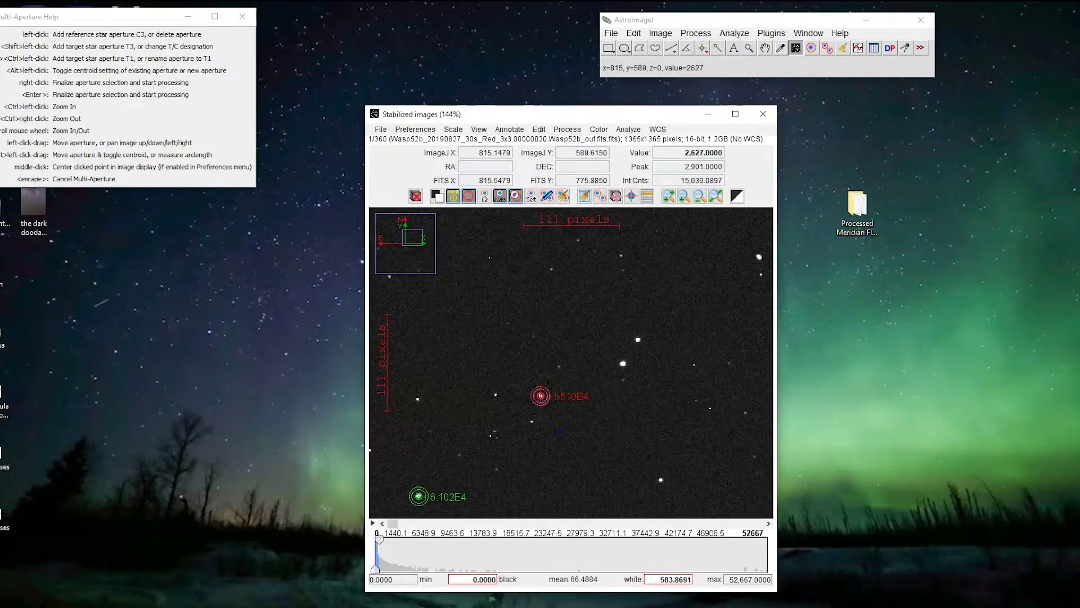
scroll(623, 363, "up", 5)
scroll(611, 372, "down", 7)
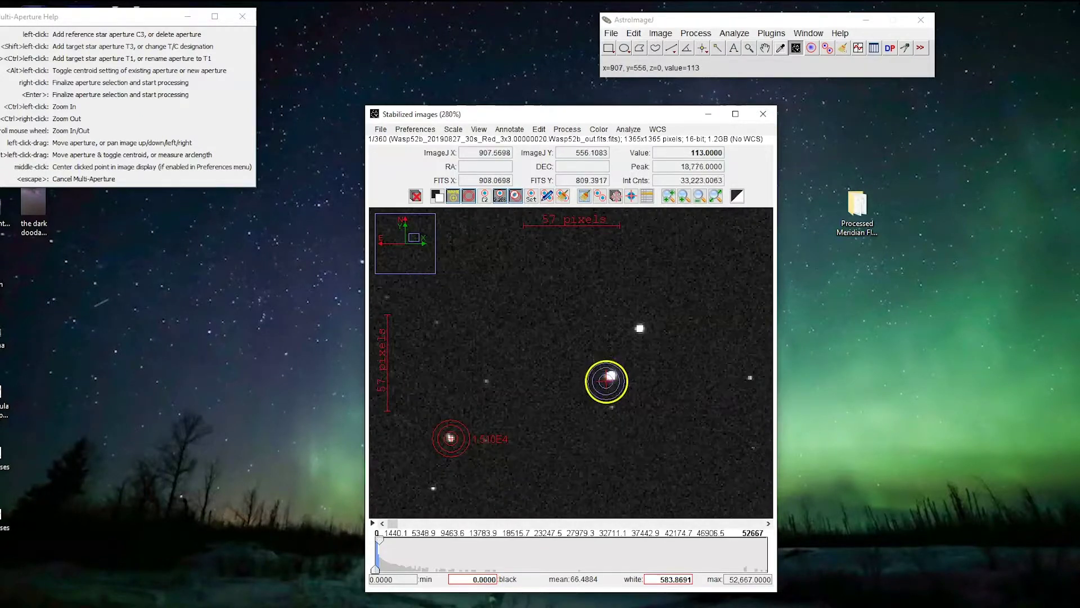
Step: Add comparison apertures C3–C6 (7.801E4, 3.197E4, 5.975E4, 1.373E5 counts) around the target
left_click_drag(541, 379, 622, 306)
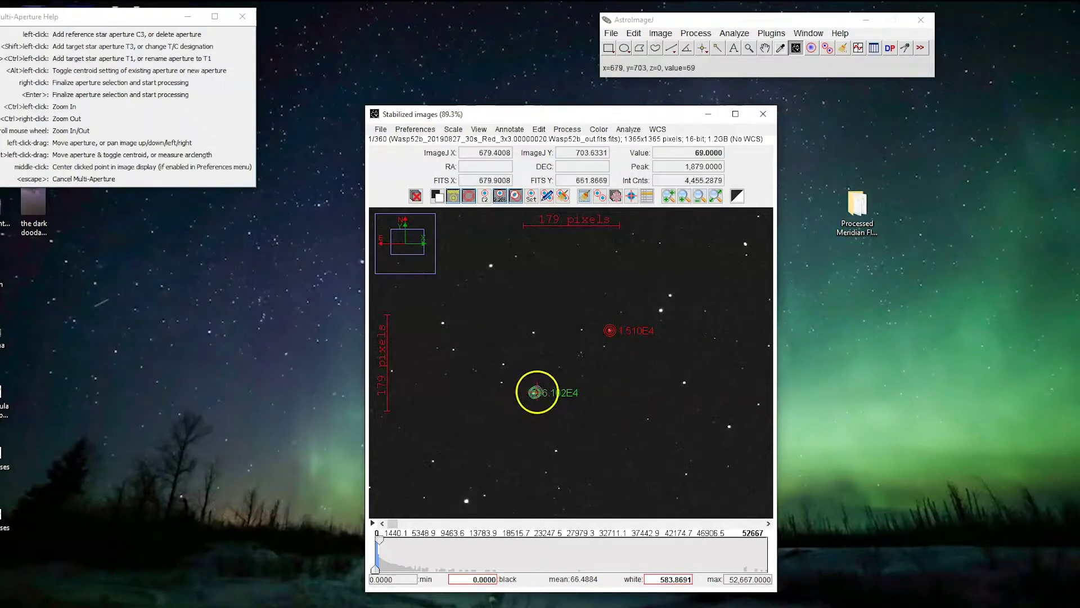
scroll(664, 310, "up", 5)
scroll(664, 310, "up", 1)
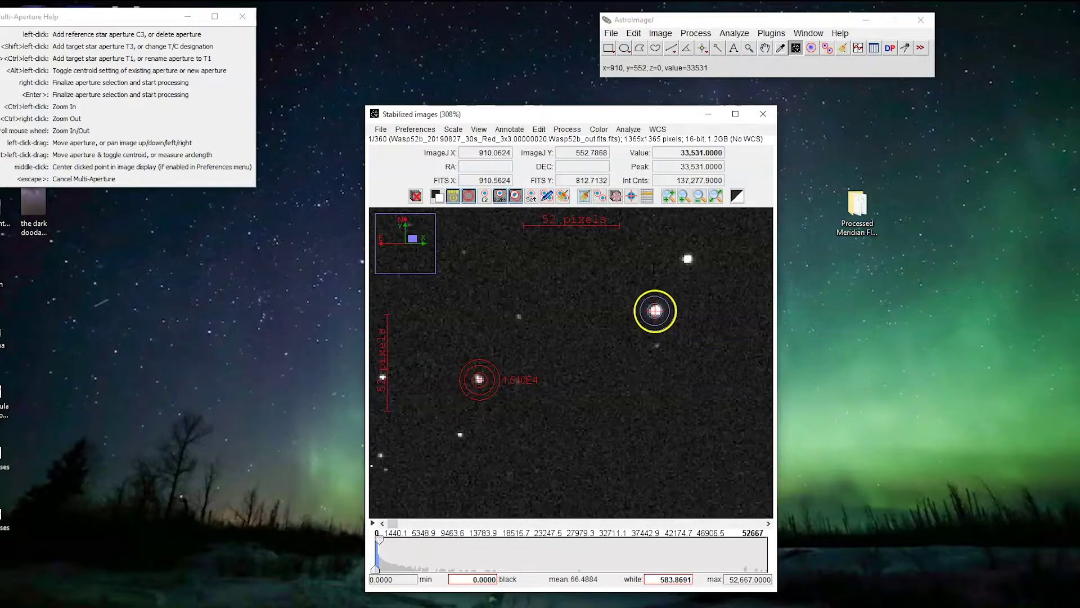
left_click(655, 310)
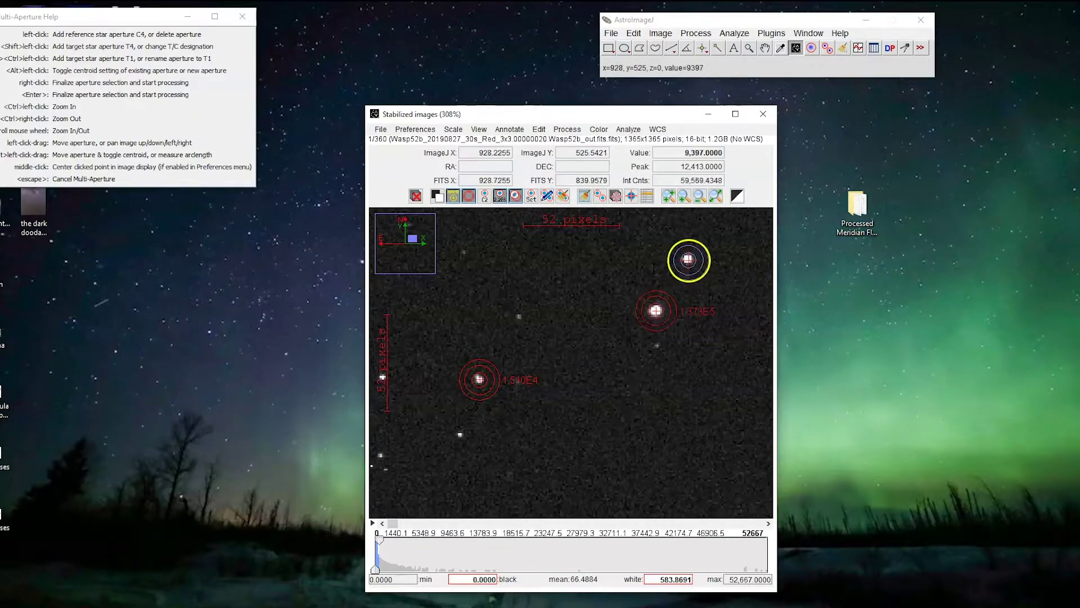
left_click(689, 260)
scroll(653, 310, "down", 5)
scroll(565, 317, "up", 4)
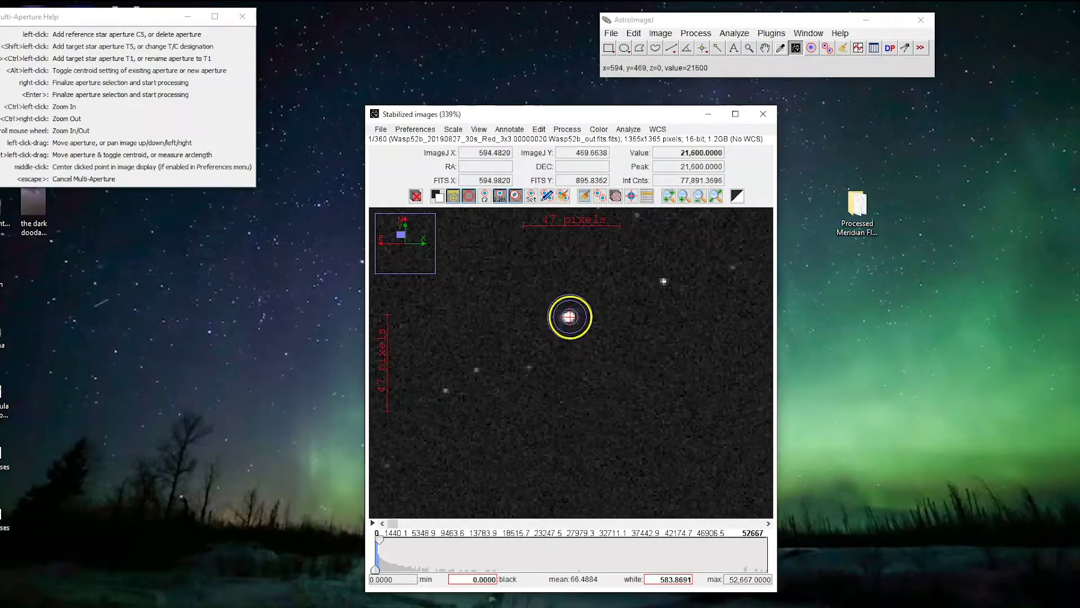
left_click(625, 363)
scroll(619, 366, "down", 2)
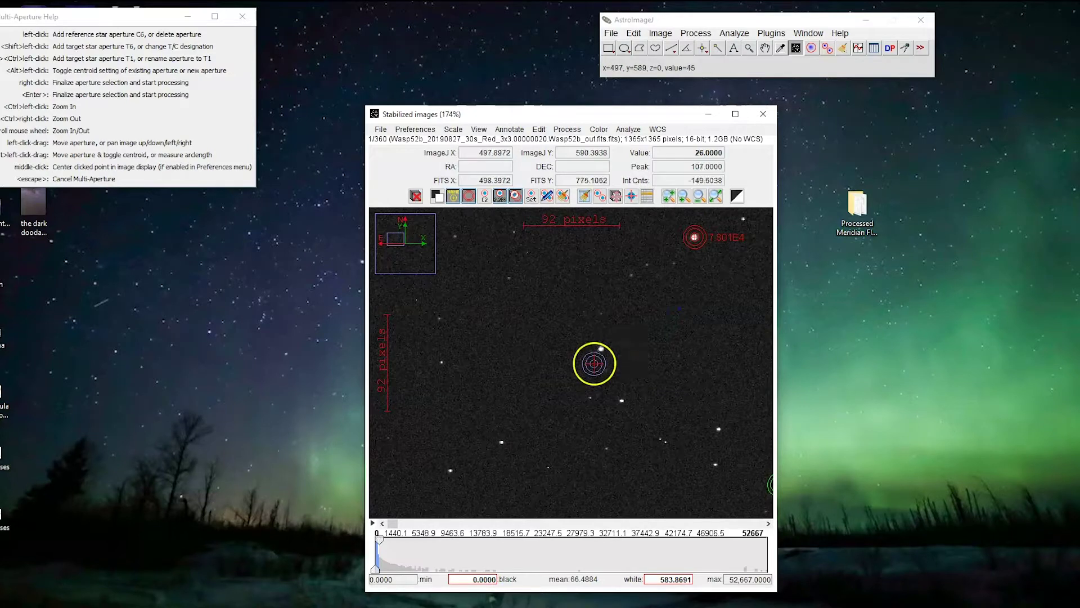
scroll(596, 352, "up", 3)
left_click(610, 340)
scroll(642, 345, "down", 5)
left_click_drag(694, 355, 527, 363)
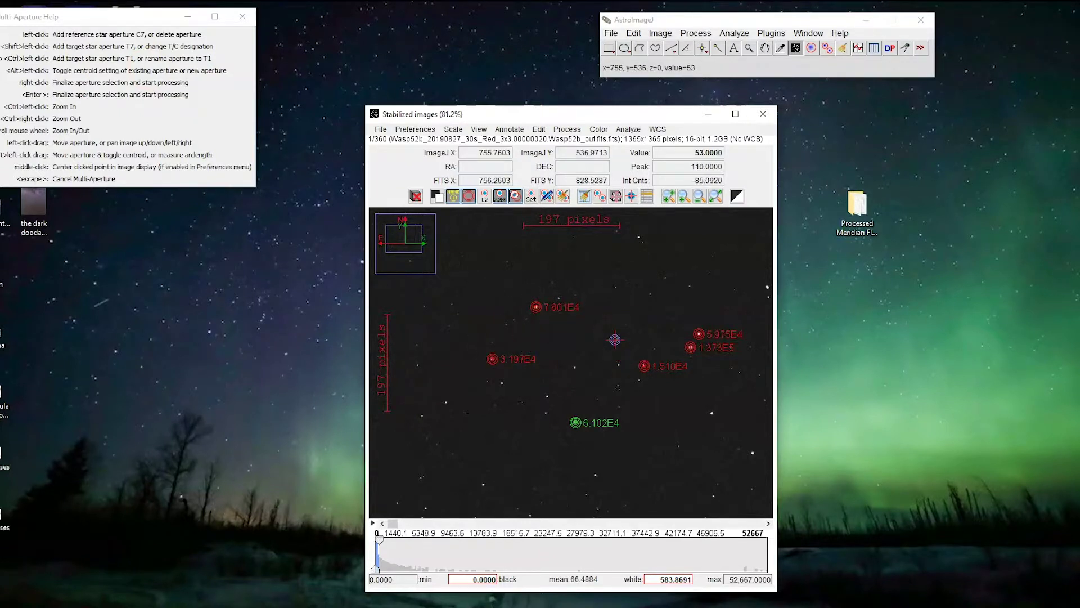
Step: Finalize the six apertures and run photometry over all 360 frames, producing the rel_flux_T1 transit curve
right_click(615, 339)
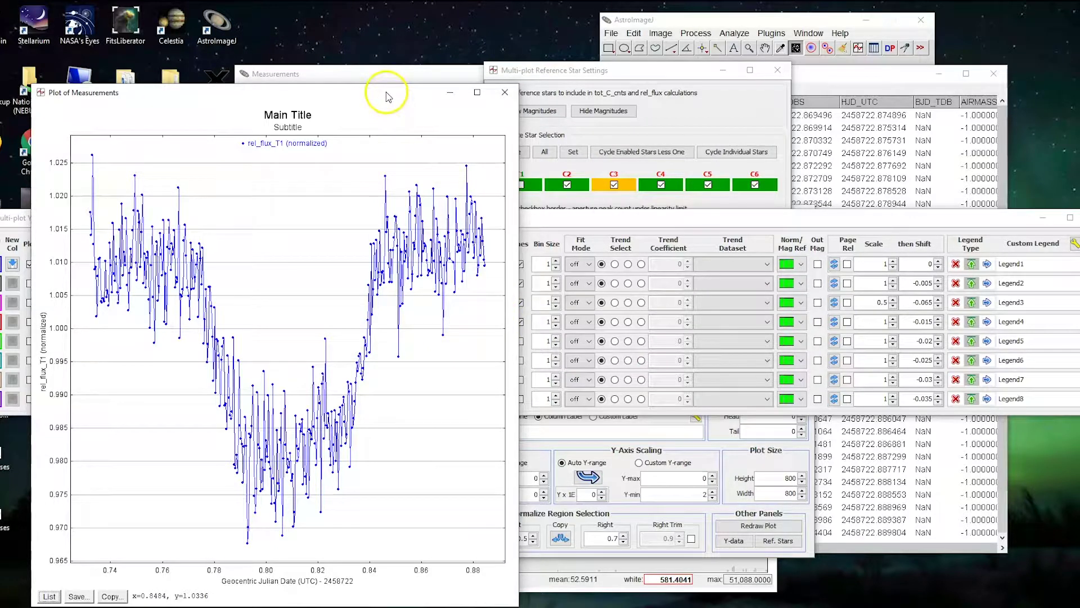
Step: Move the light curve plot up-left and bring the Multi-plot Y-data and Main settings forward
left_click_drag(385, 105, 367, 45)
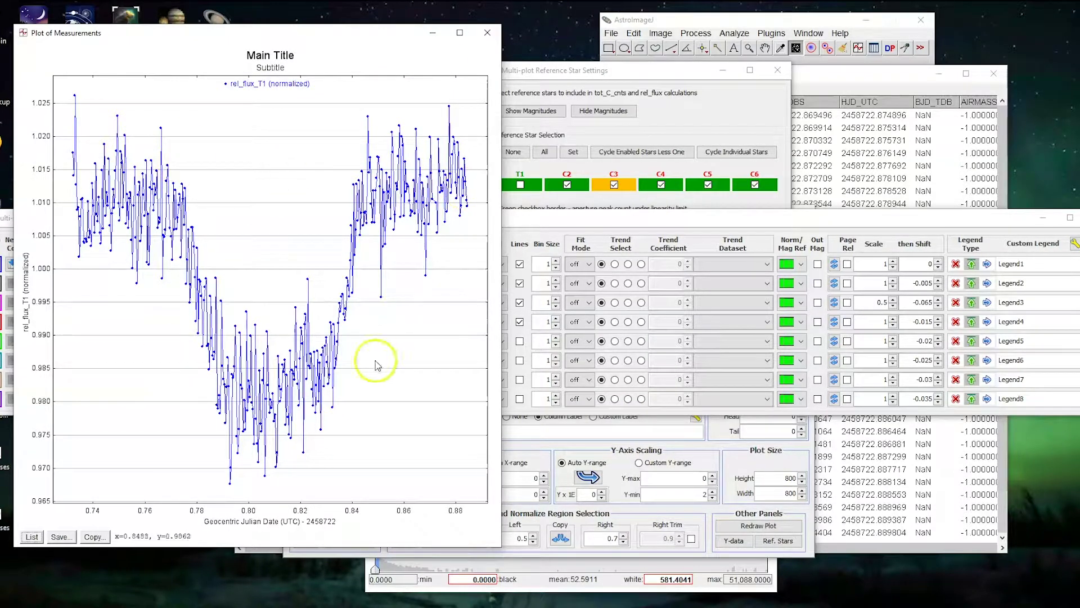
left_click(576, 219)
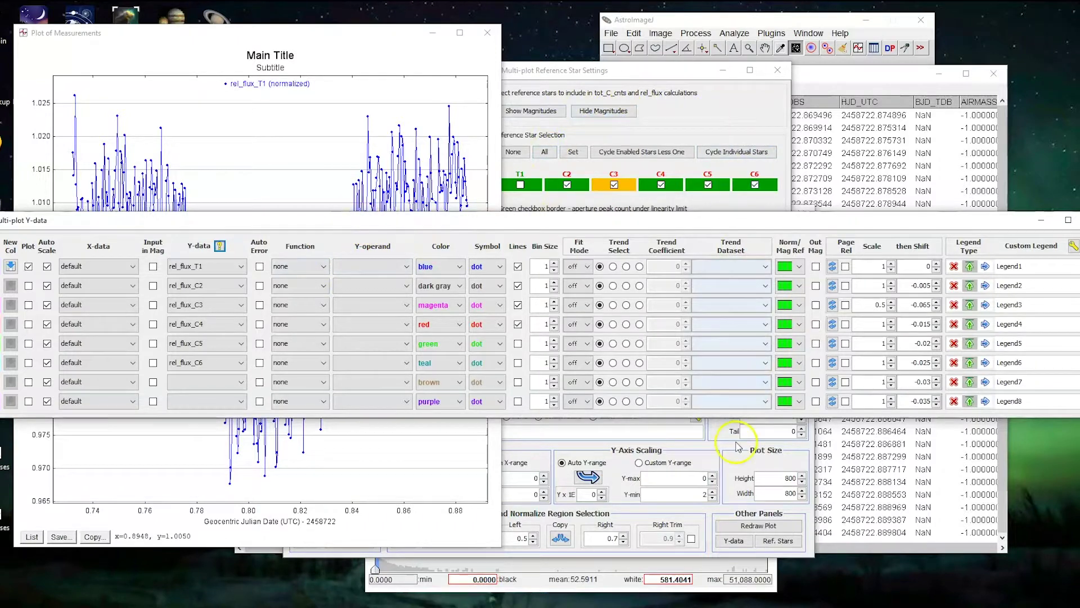
left_click(729, 465)
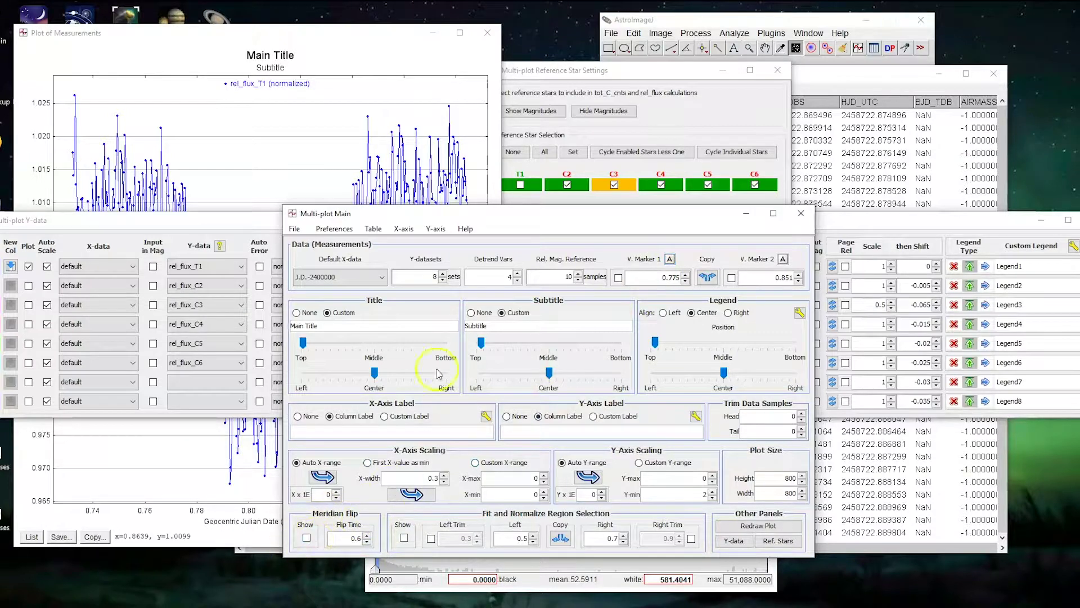
Step: Browse the Measurements table, reposition it, and bring up the Reference Star Settings for C2–C6
left_click(872, 74)
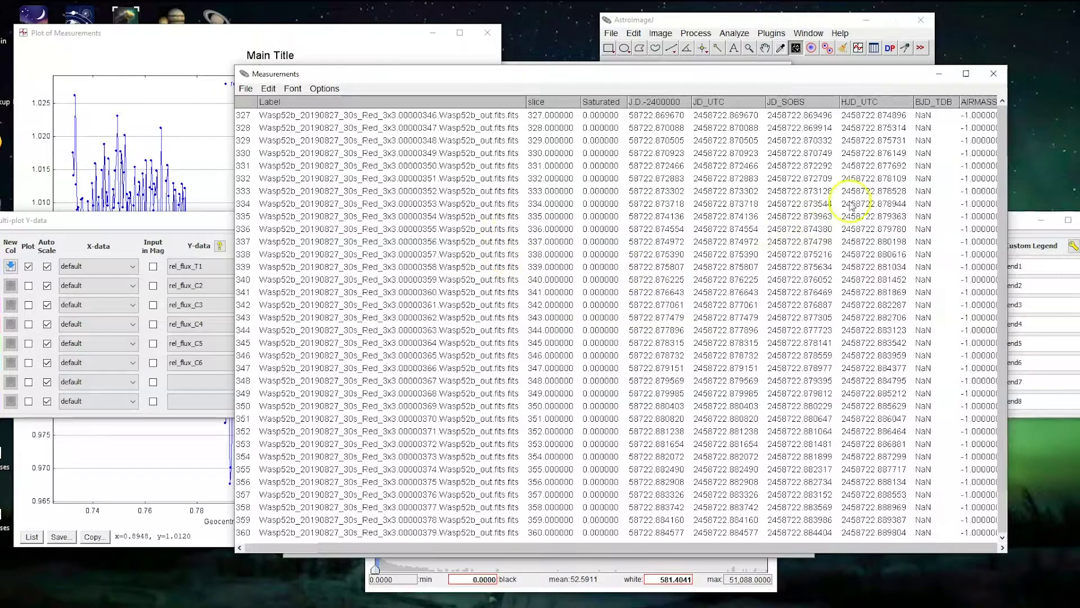
scroll(614, 279, "up", 6)
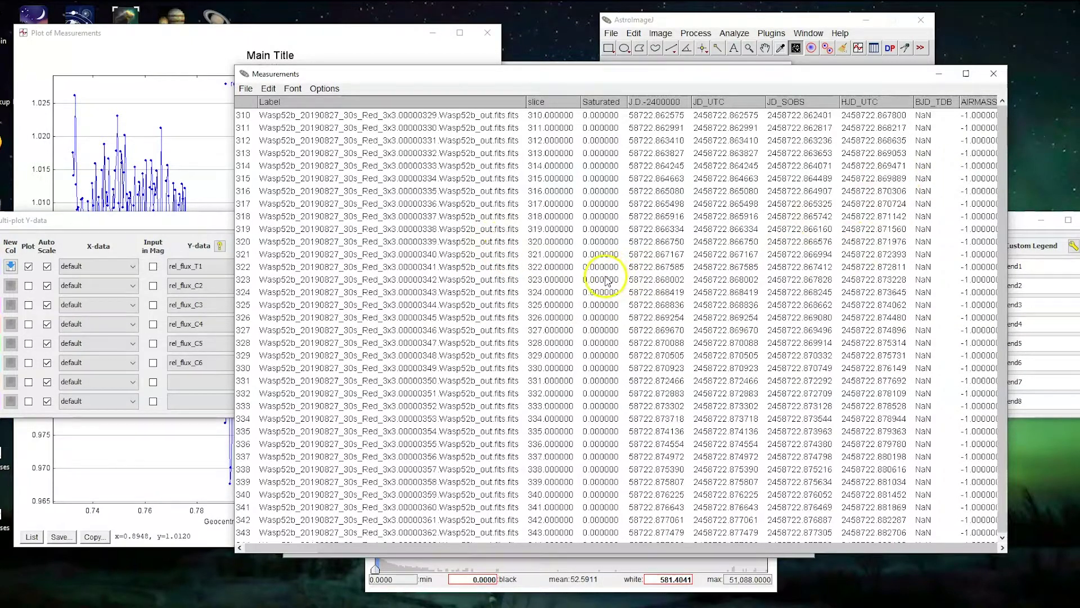
scroll(606, 281, "up", 2)
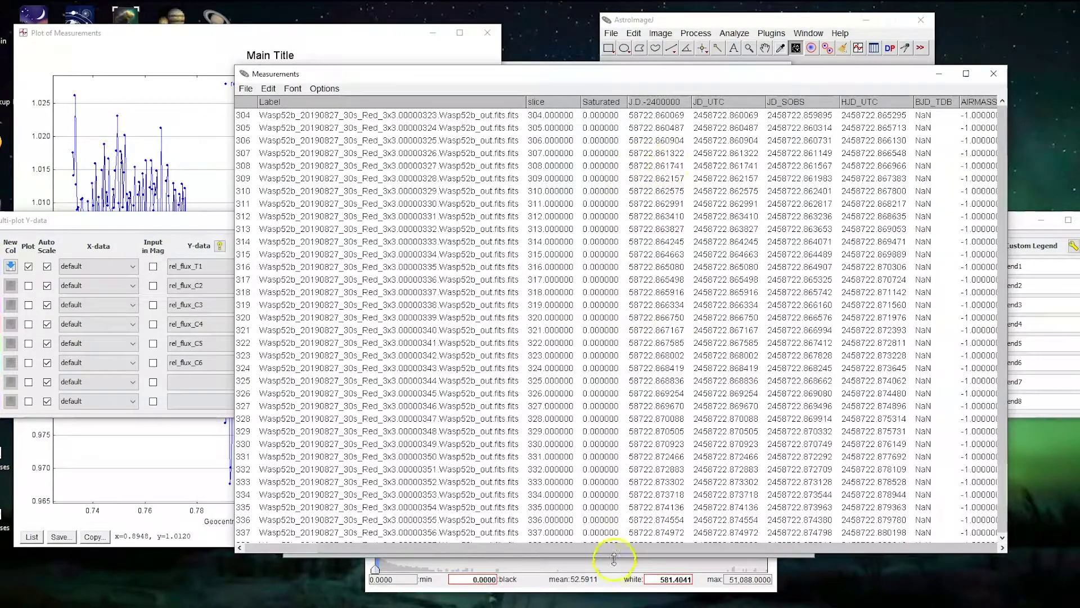
left_click_drag(309, 549, 104, 579)
left_click(631, 82)
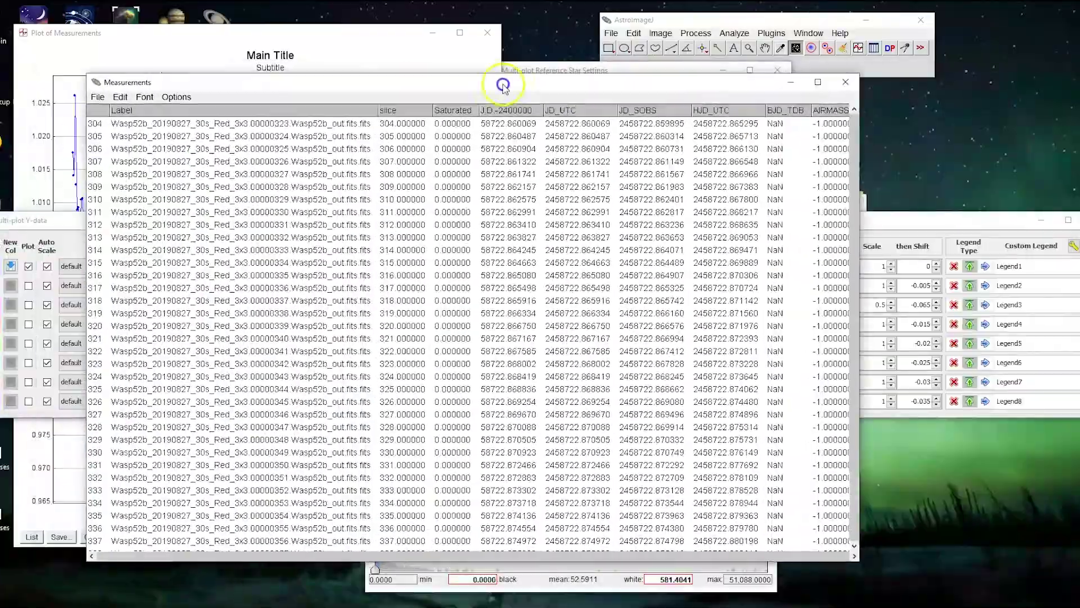
left_click_drag(501, 87, 584, 146)
left_click(616, 100)
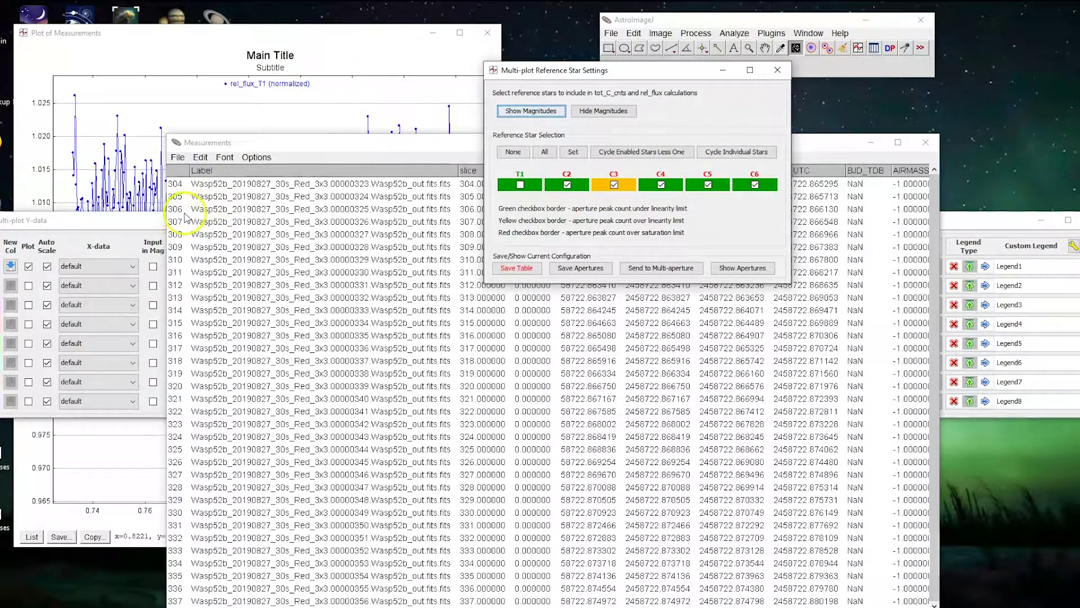
Step: Enable plotting of rel_flux_C3 in Multi-plot Y-data and view its 0.5-scale curve beneath T1
left_click(148, 223)
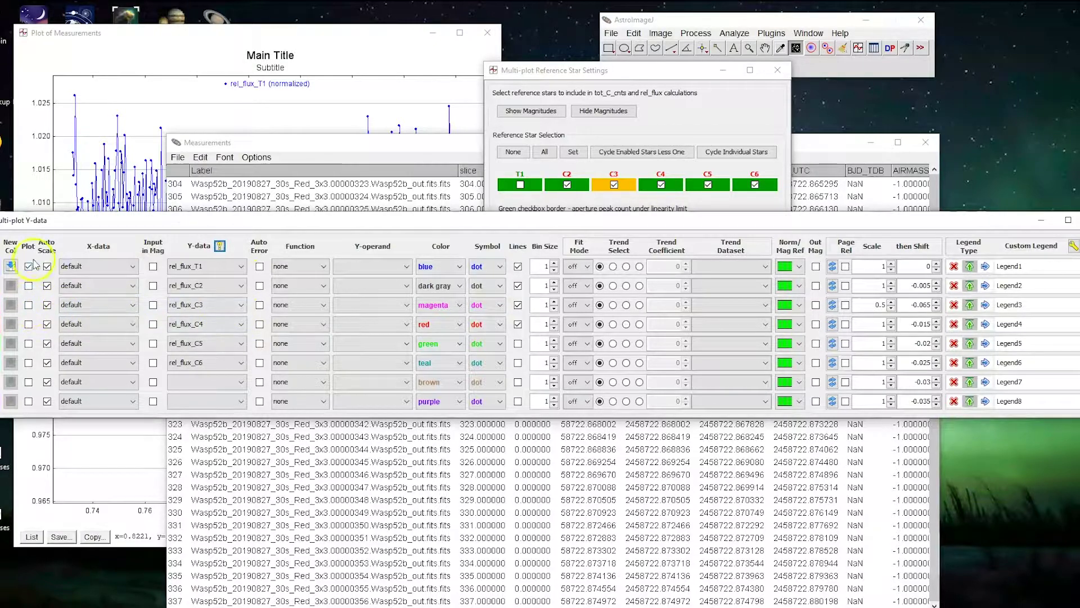
left_click(28, 305)
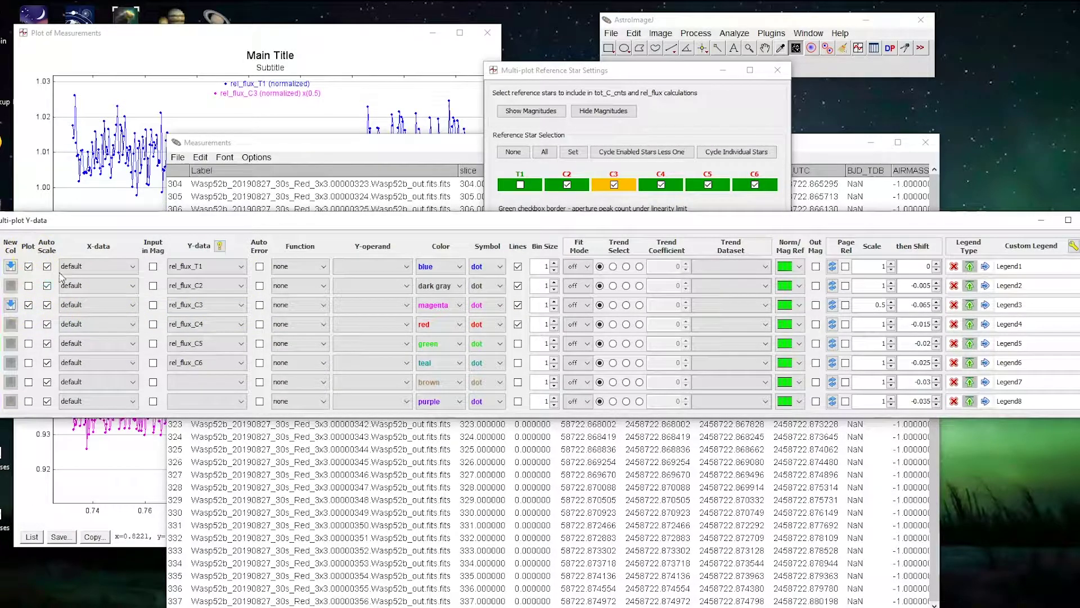
left_click(379, 47)
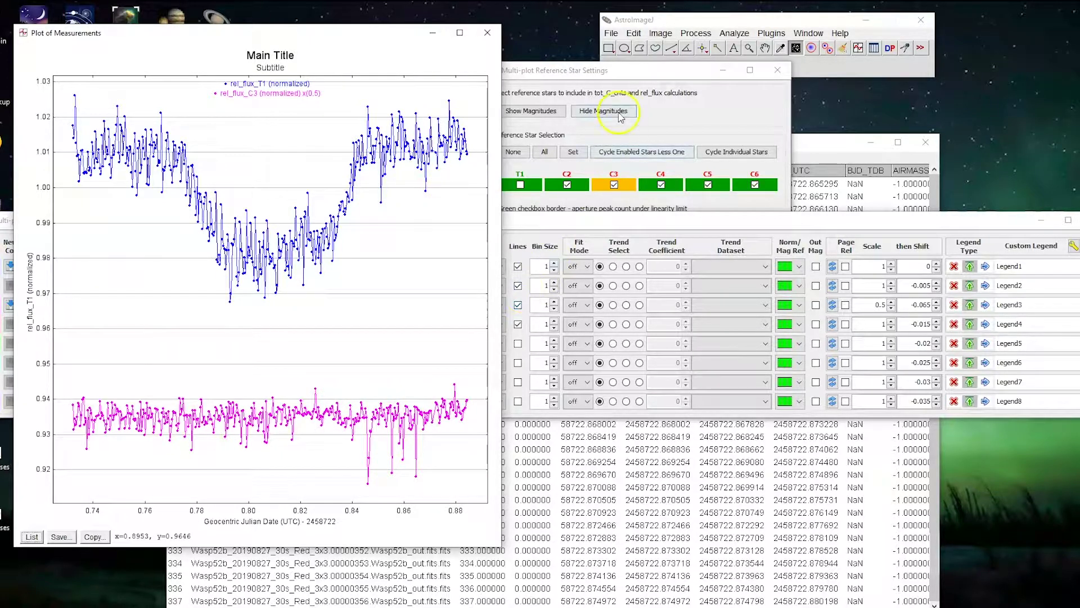
Step: Close the light curve plot, Y-data settings, measurements table and main plot windows
left_click(488, 33)
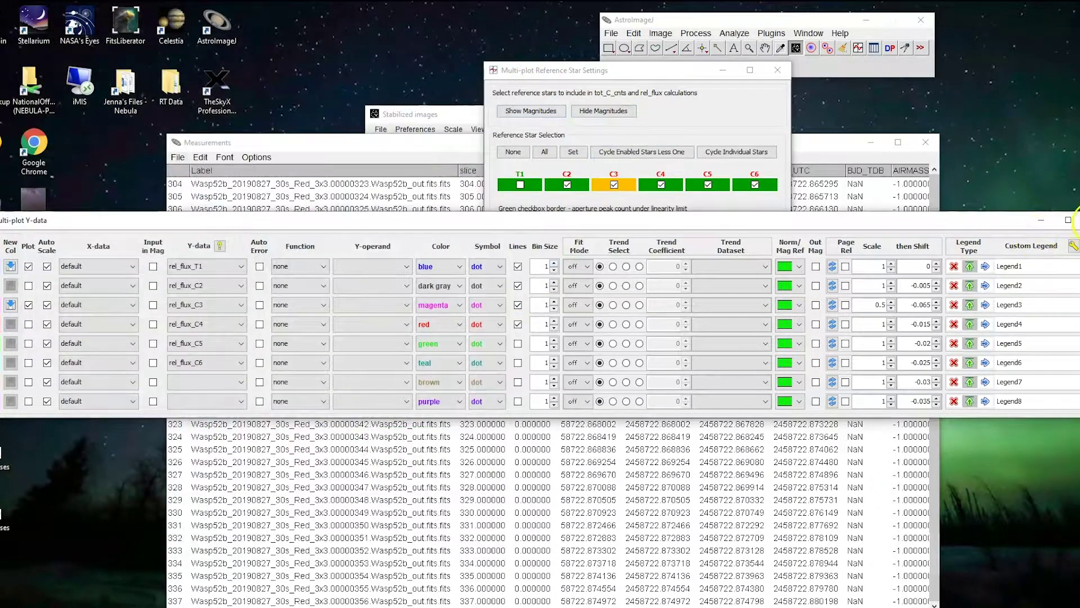
left_click(1077, 220)
left_click(926, 142)
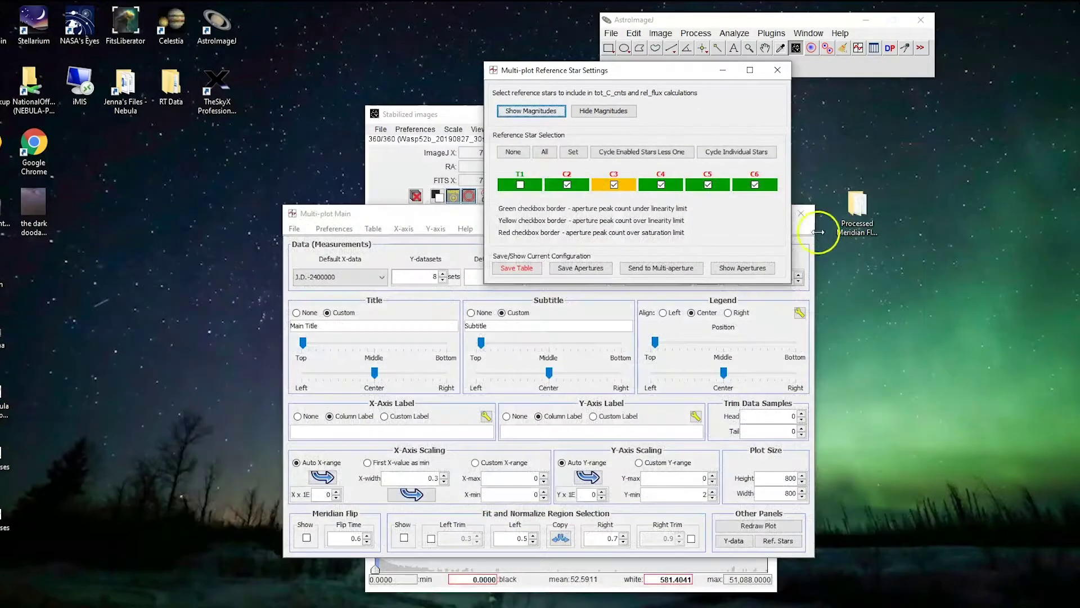
left_click(801, 212)
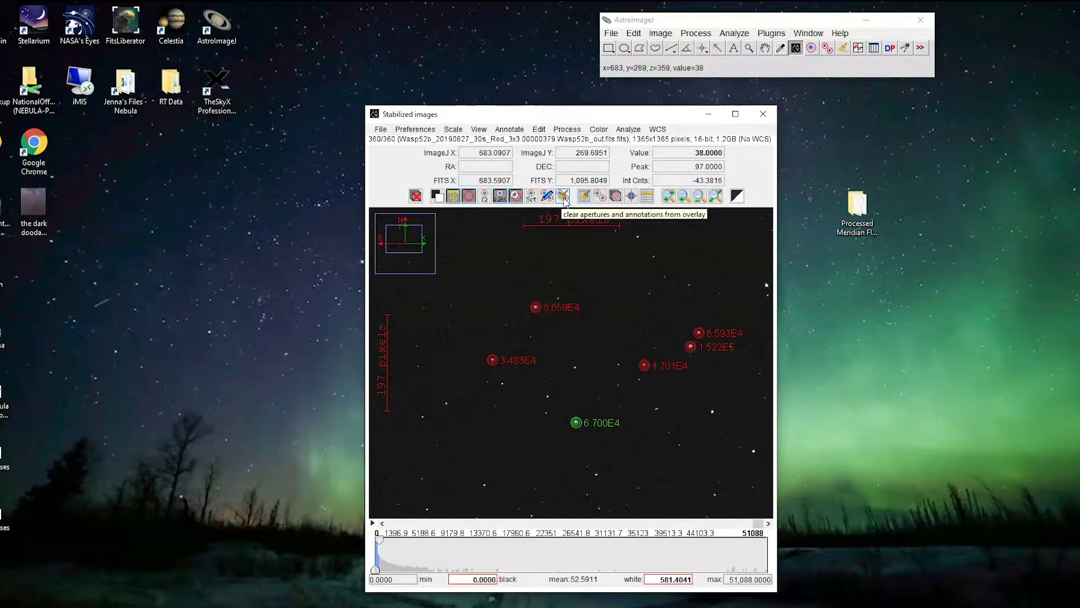
Step: Clear the image apertures and reopen Multi-Aperture photometry with 'Use previous 6 apertures' ticked
left_click(563, 197)
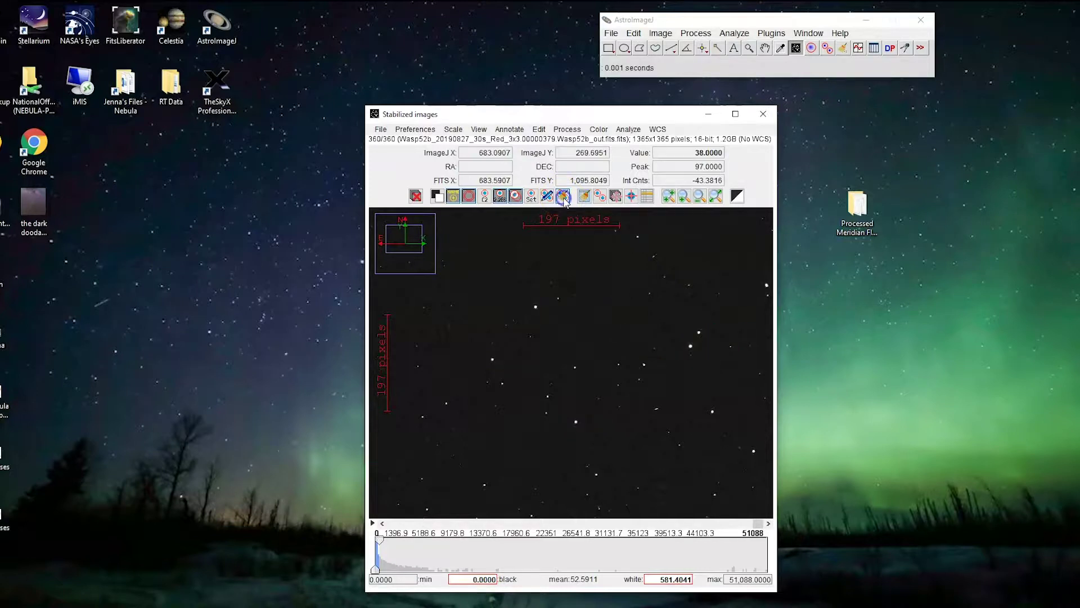
left_click(599, 196)
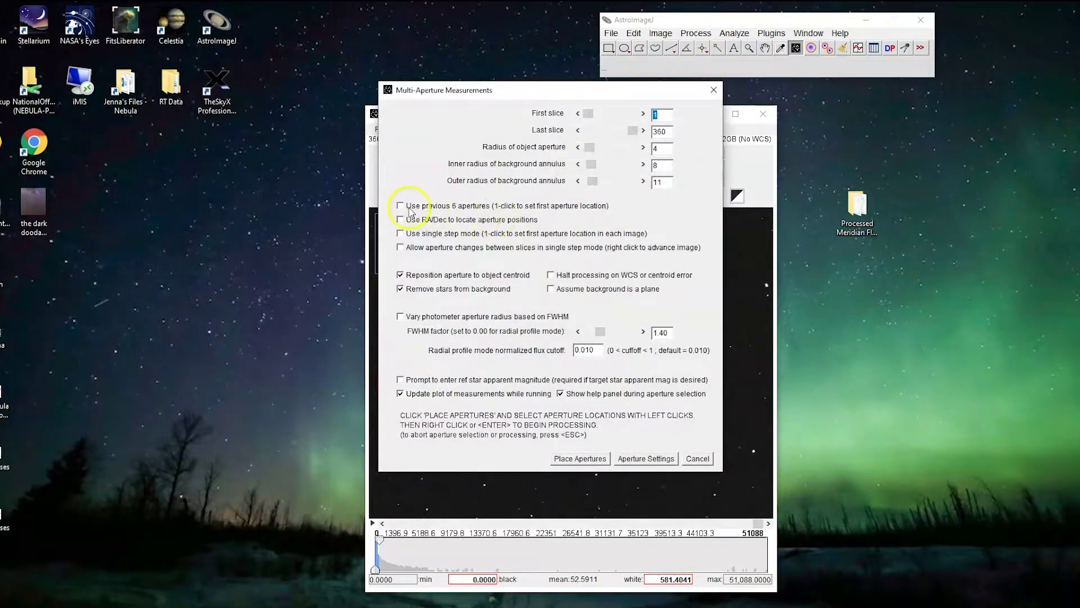
left_click(401, 206)
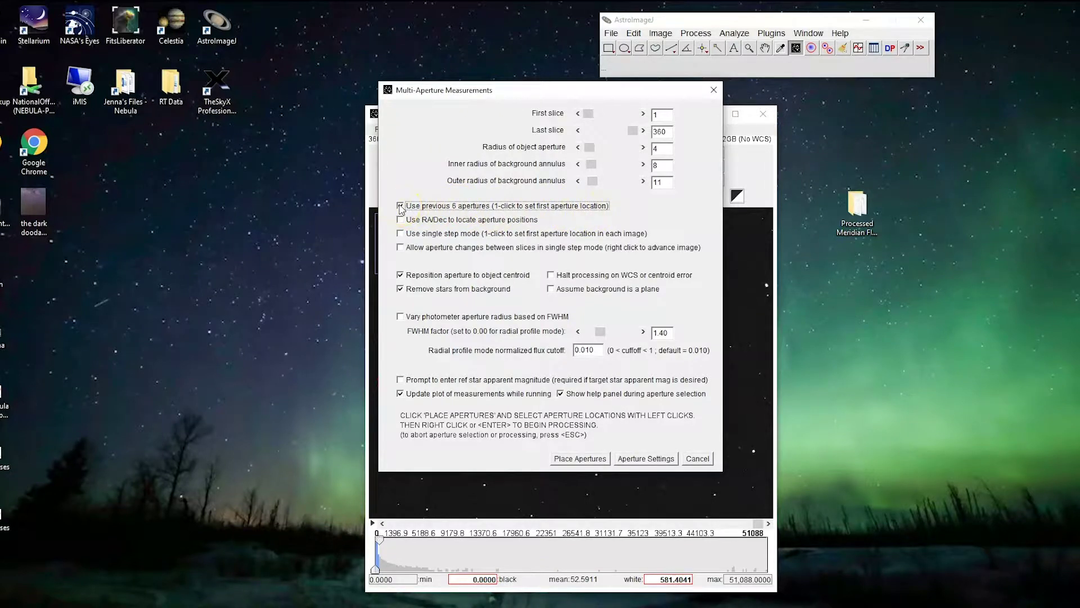
Step: Place target aperture T1 on the transit star plus comparison apertures C2 and C3
left_click(587, 462)
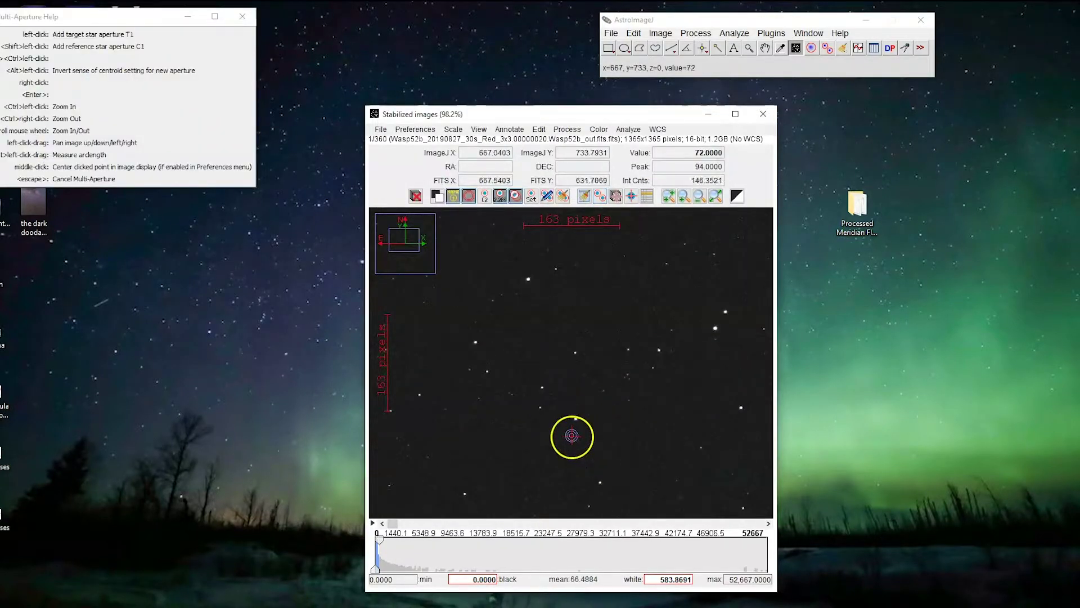
scroll(573, 425, "up", 3)
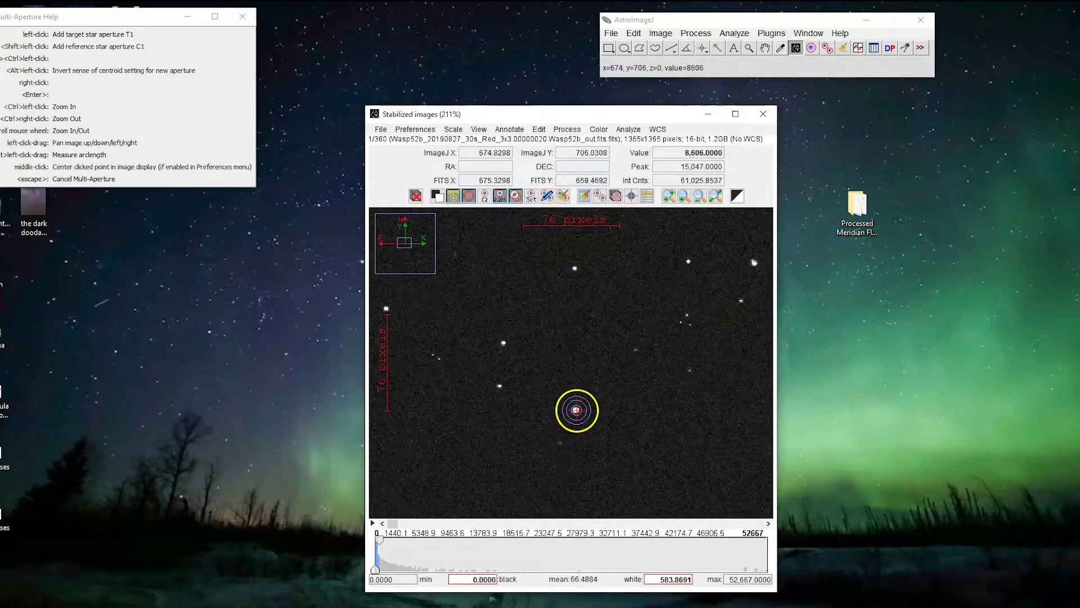
left_click(576, 410)
scroll(615, 415, "down", 4)
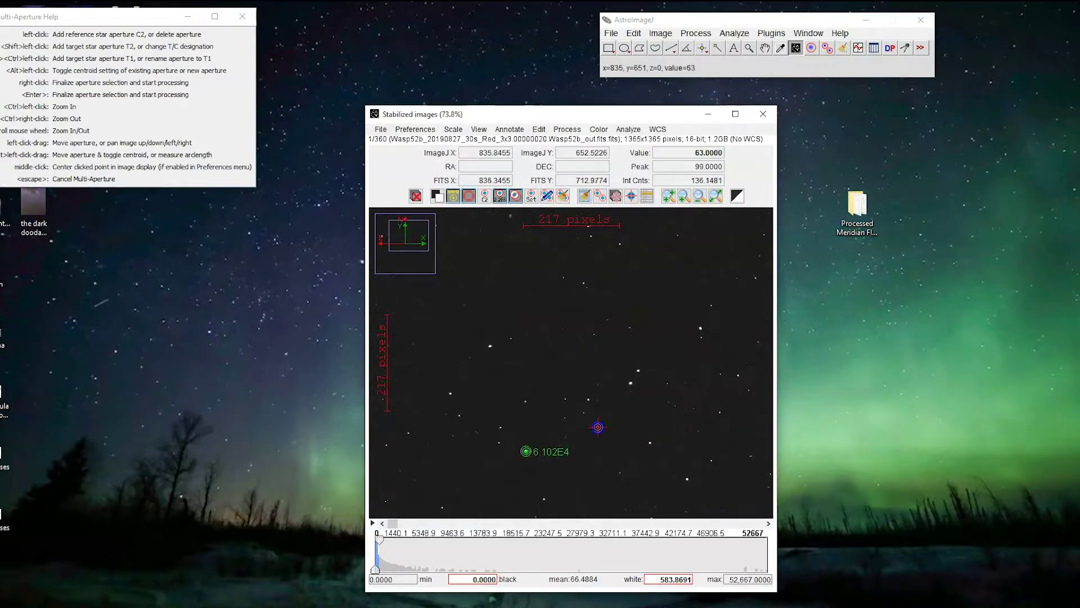
scroll(598, 428, "up", 5)
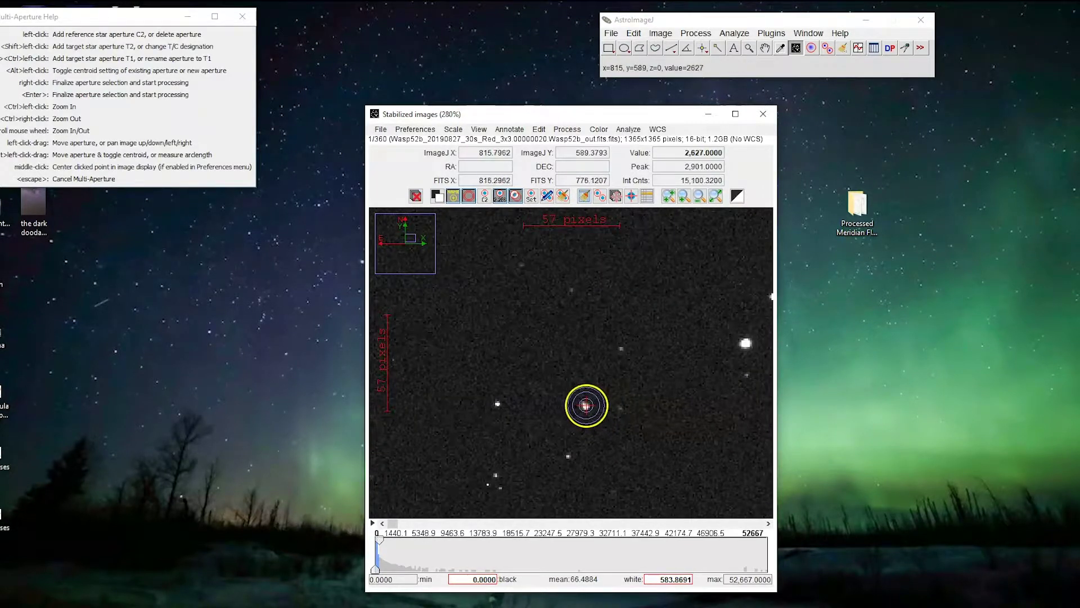
left_click(586, 406)
scroll(687, 414, "down", 2)
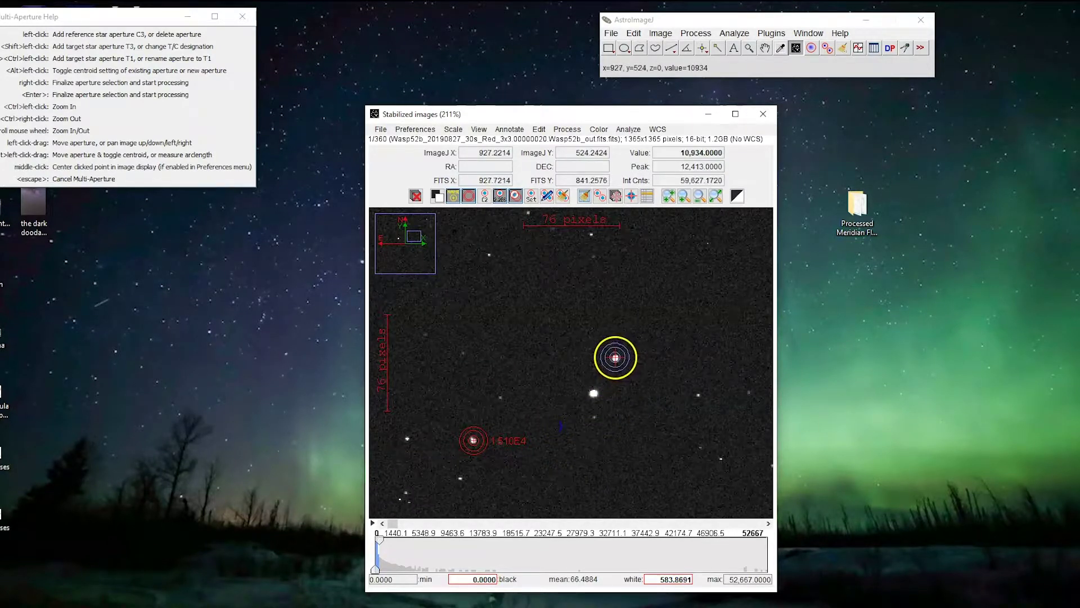
left_click(616, 358)
Step: Add comparison stars C4 and C5, then finalize apertures to rerun photometry on 360 frames
left_click_drag(472, 354, 690, 381)
left_click_drag(541, 381, 697, 378)
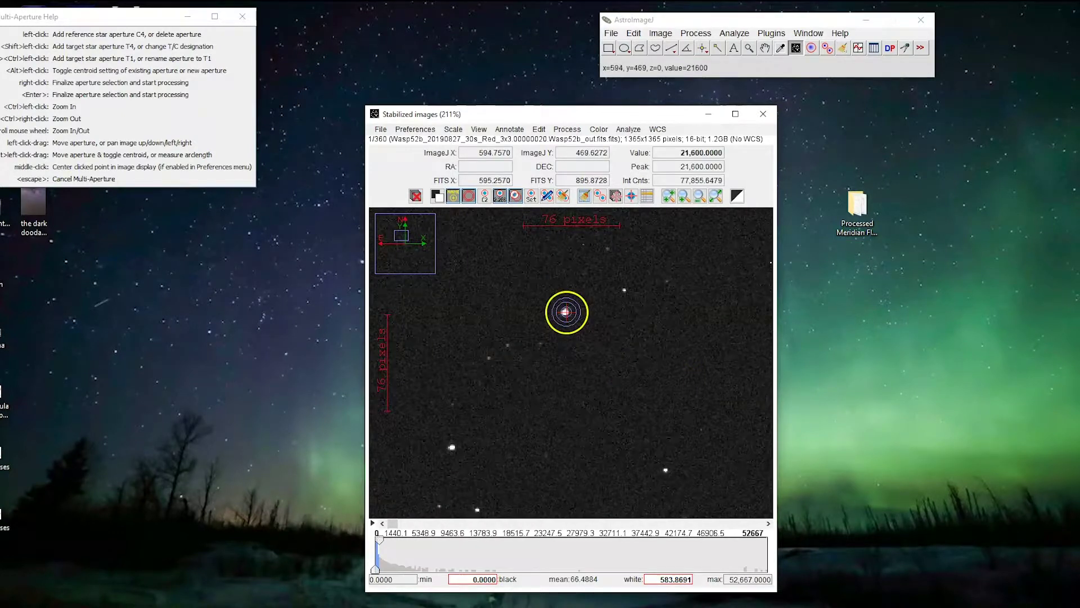
left_click(566, 312)
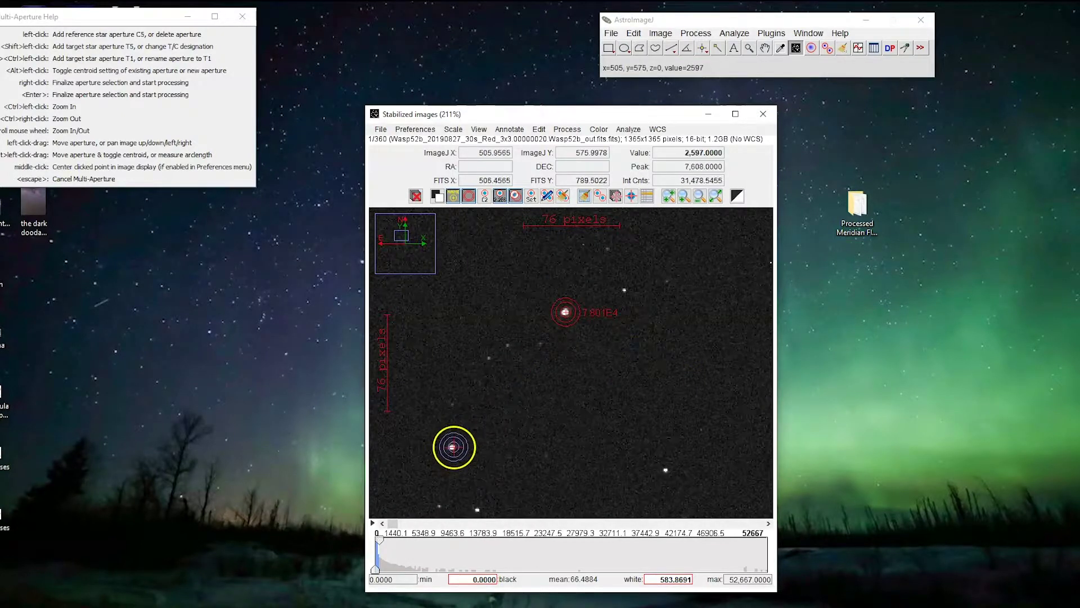
left_click(453, 447)
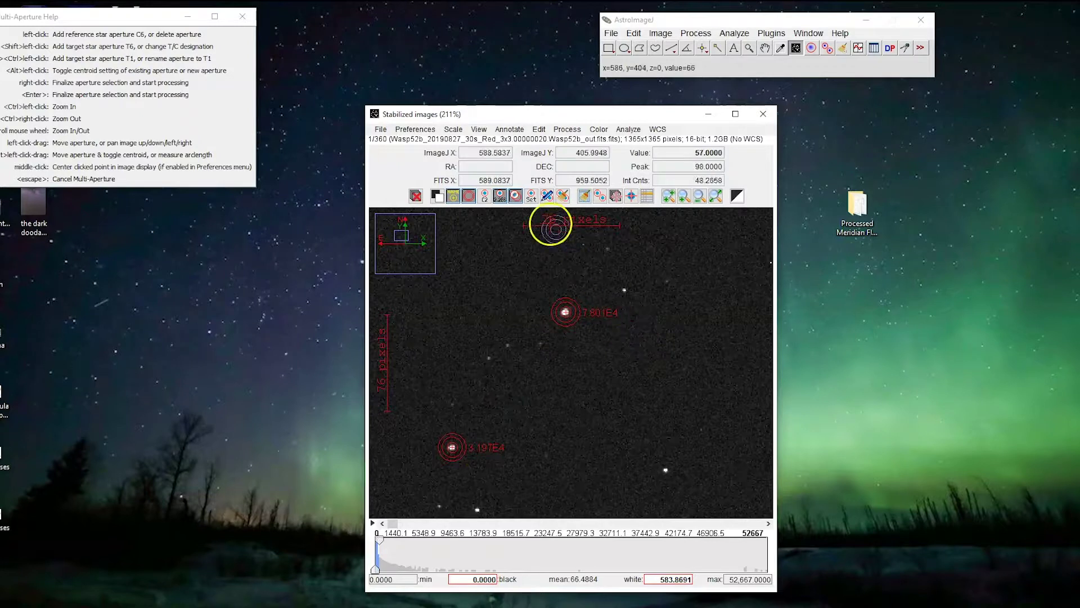
scroll(526, 308, "down", 4)
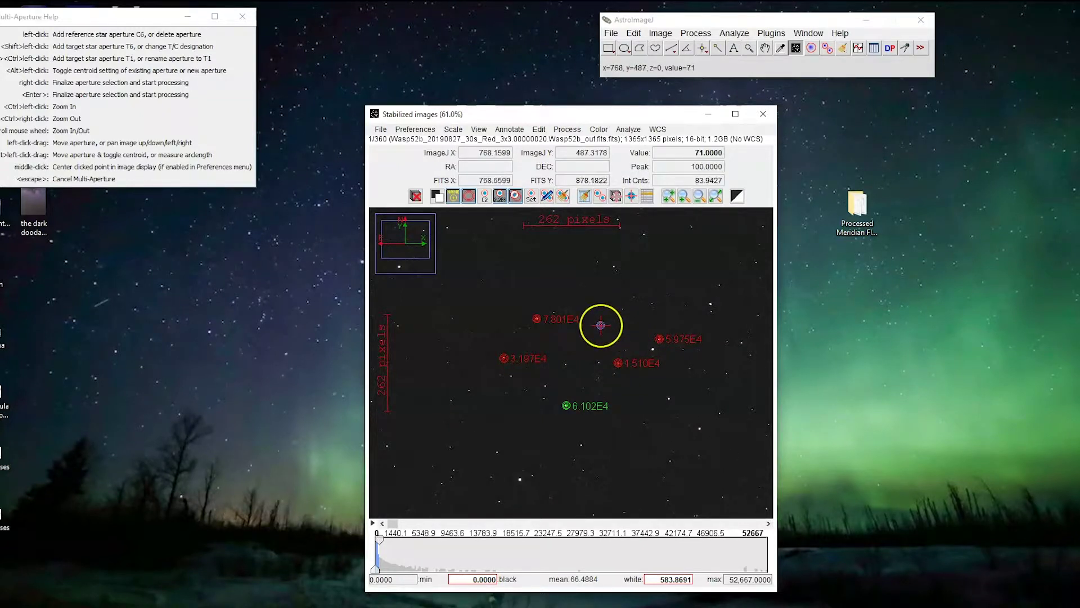
right_click(601, 325)
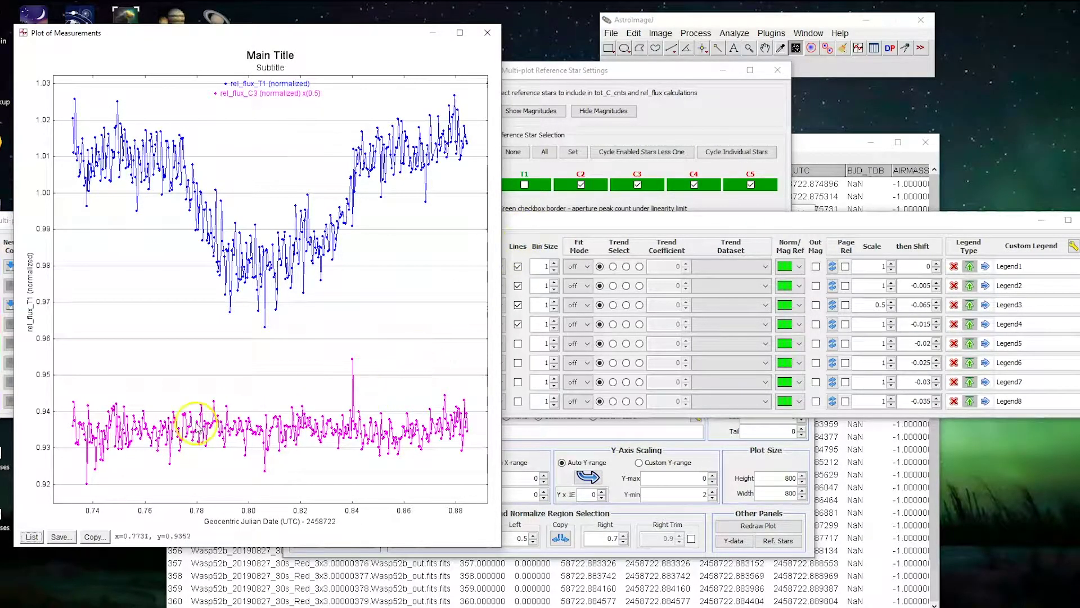
Step: Untick Plot for rel_flux_C3 so only T1's curve remains, then review Reference Star Settings
left_click(603, 220)
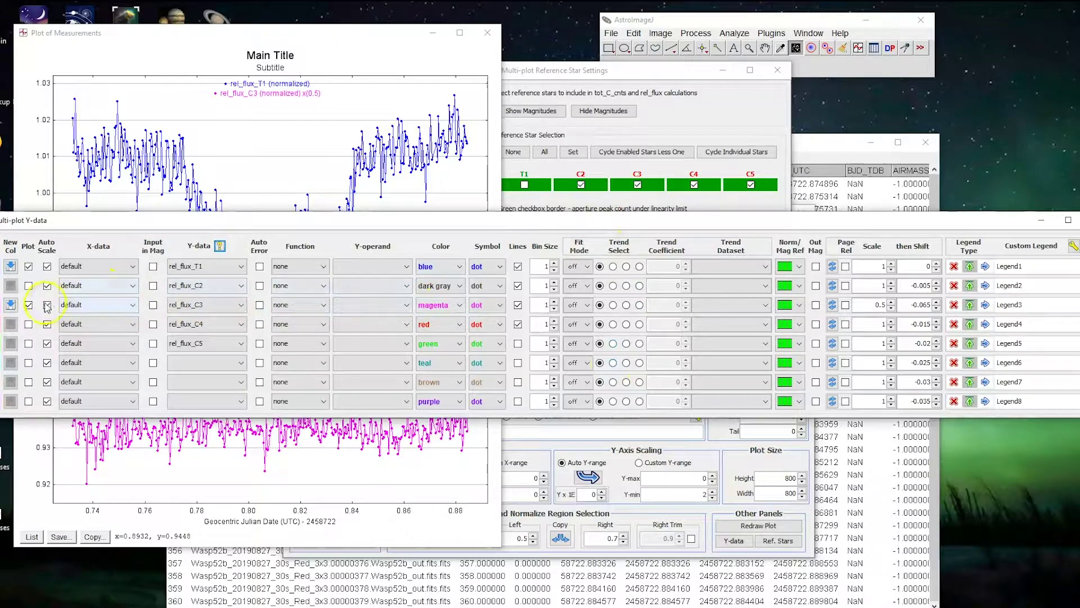
left_click(28, 304)
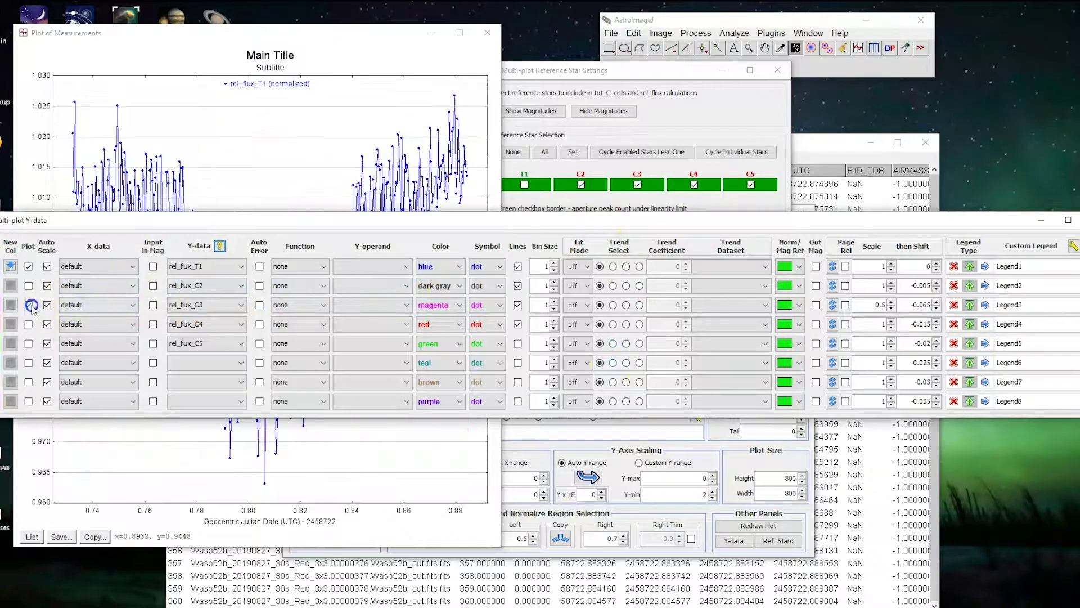
left_click(357, 54)
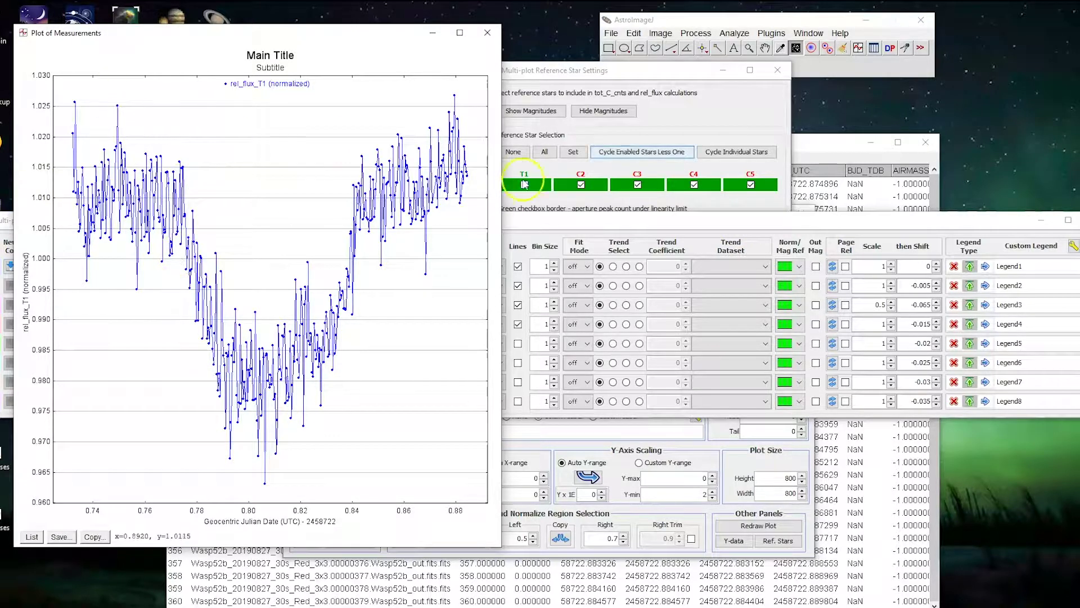
left_click(682, 72)
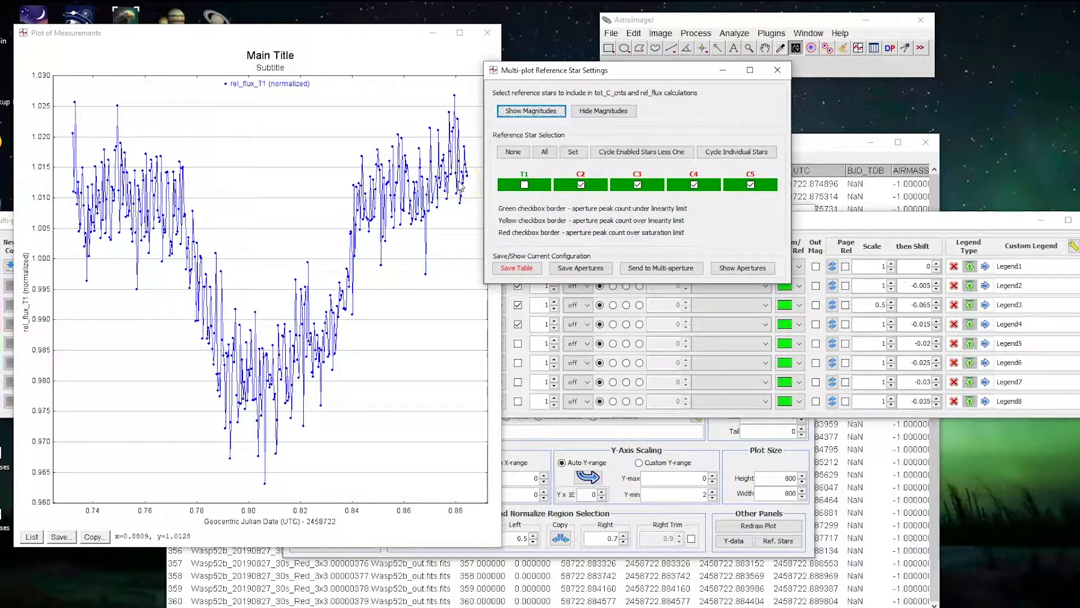
Step: Move the Multi-plot Main window up-right and check vertical markers at 0.775 and 0.851
left_click(721, 454)
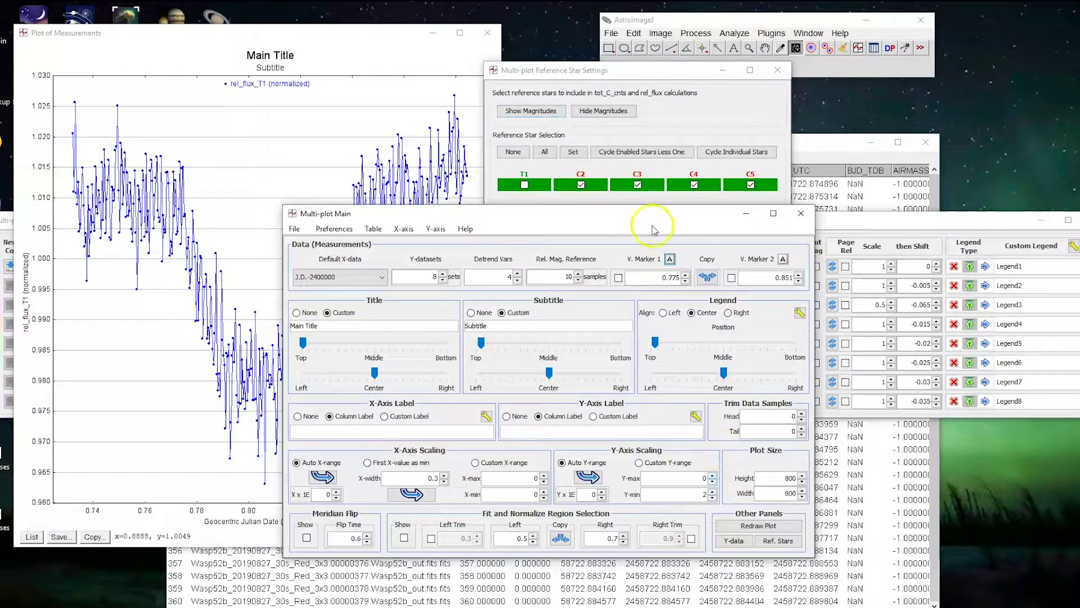
left_click_drag(649, 220, 862, 137)
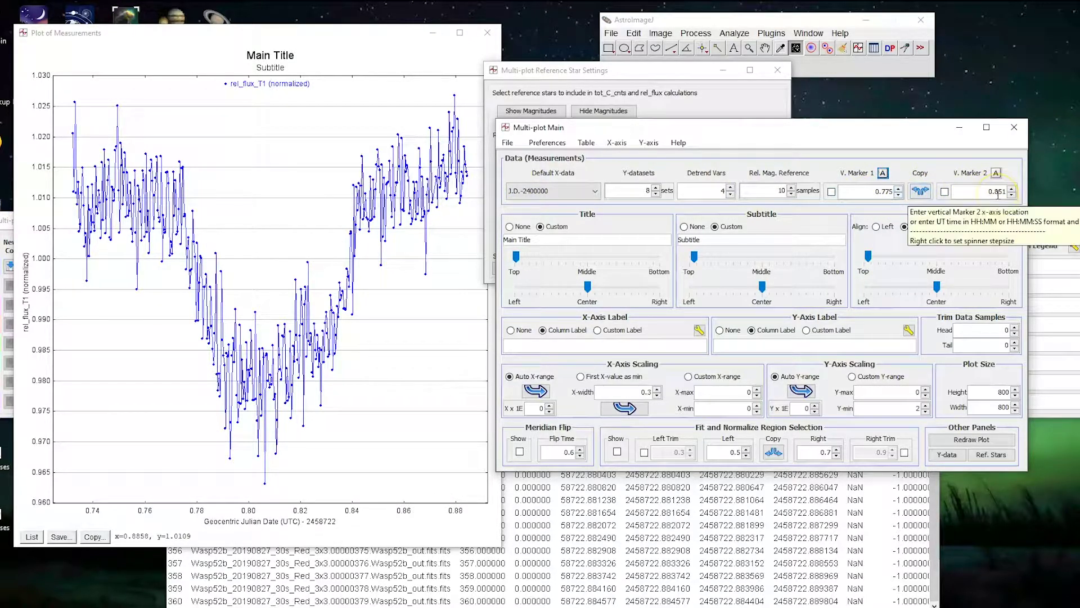
left_click(943, 199)
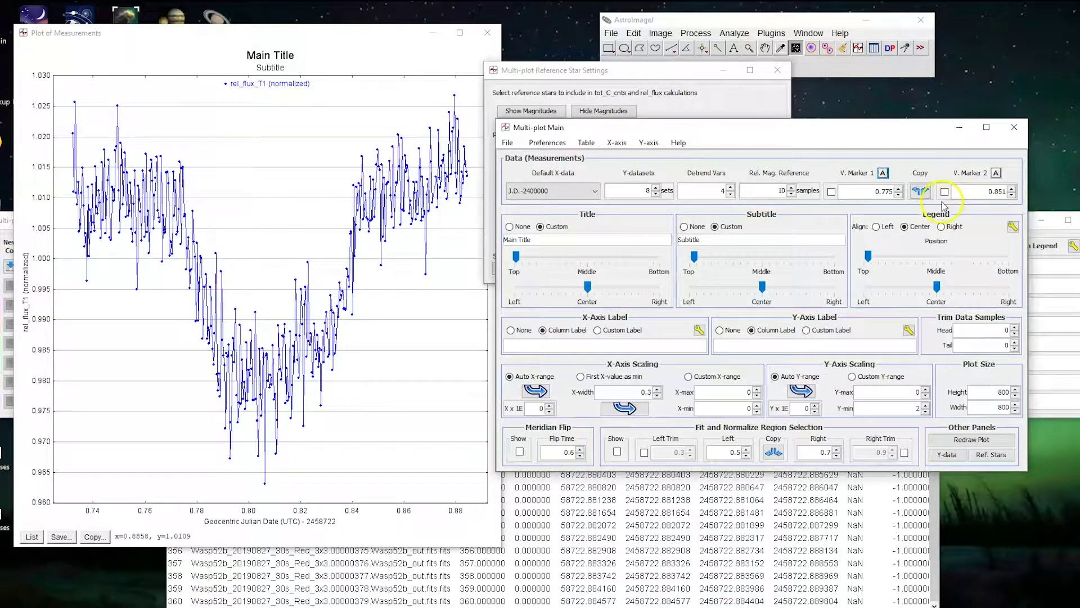
Step: Read the JD times around rows 306–307 in the Measurements table, then return to Multi-plot Main
left_click(608, 513)
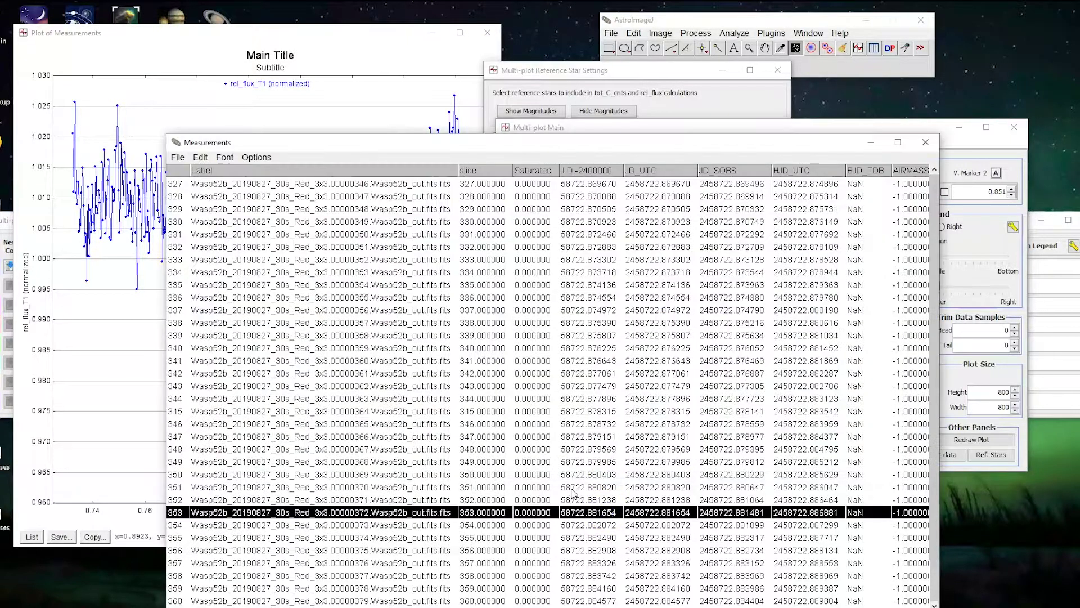
scroll(354, 374, "up", 7)
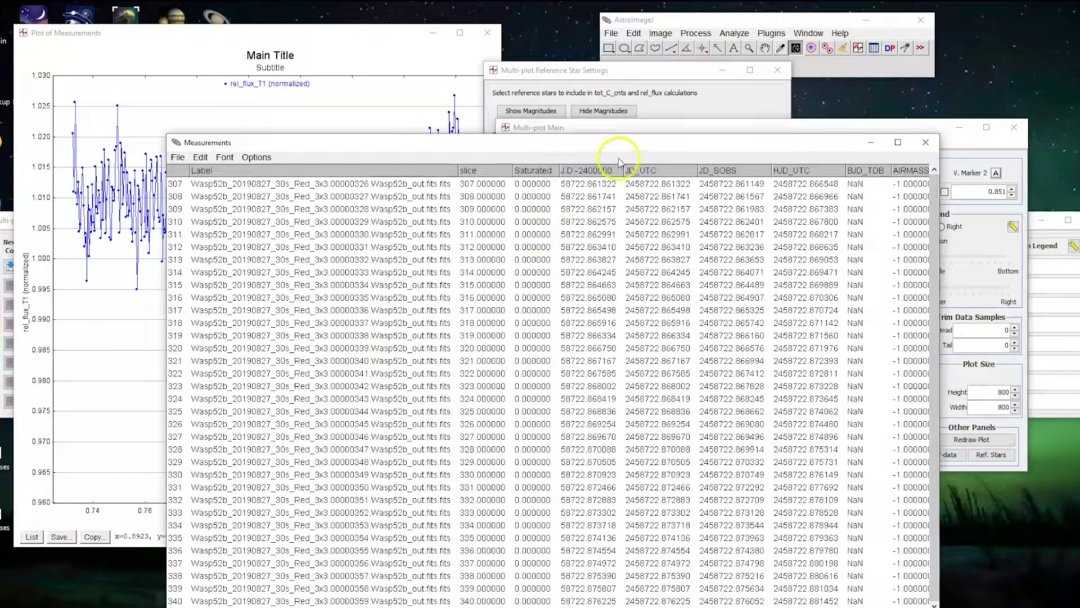
left_click(651, 184)
left_click(650, 175)
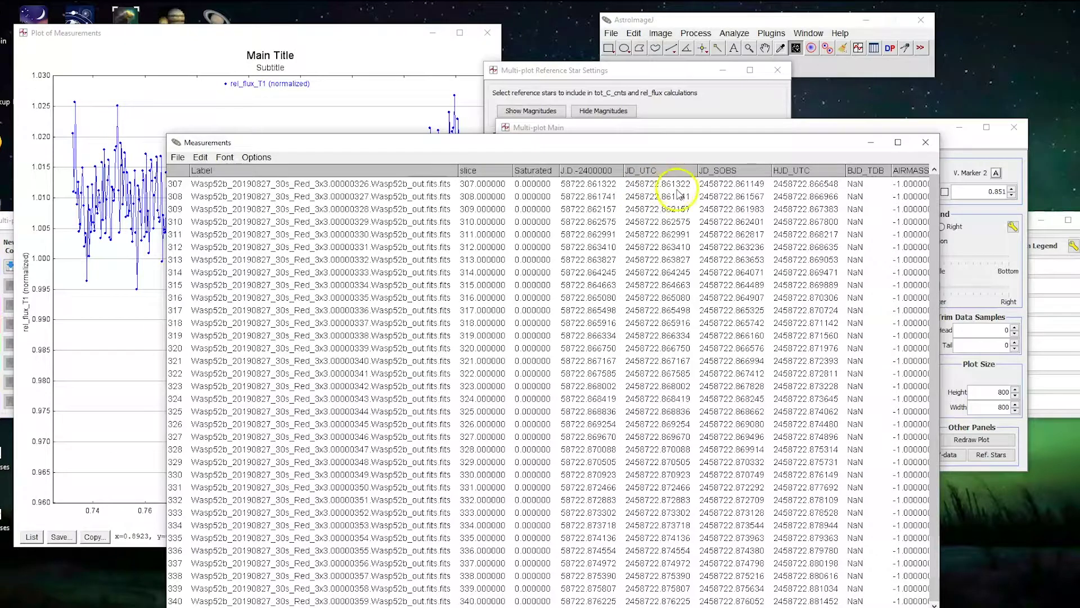
key("Up")
scroll(678, 224, "up", 10)
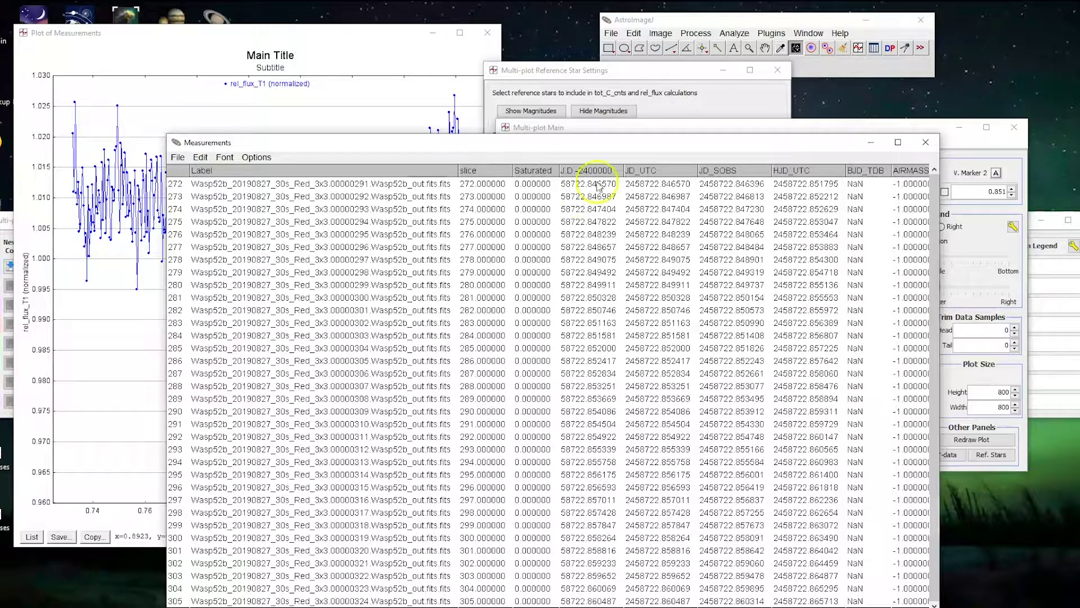
left_click(388, 59)
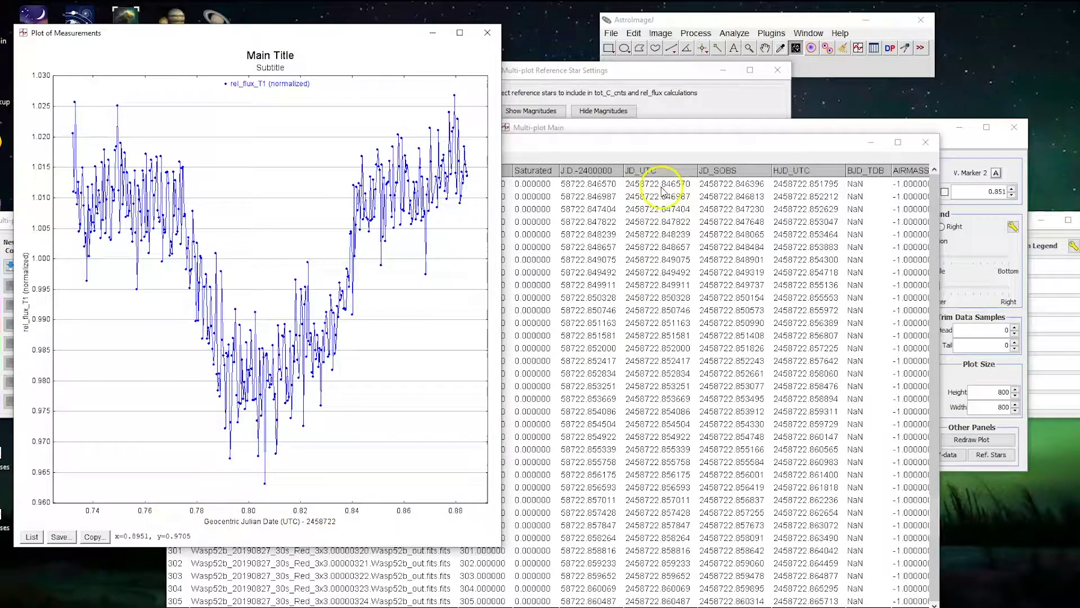
left_click(878, 126)
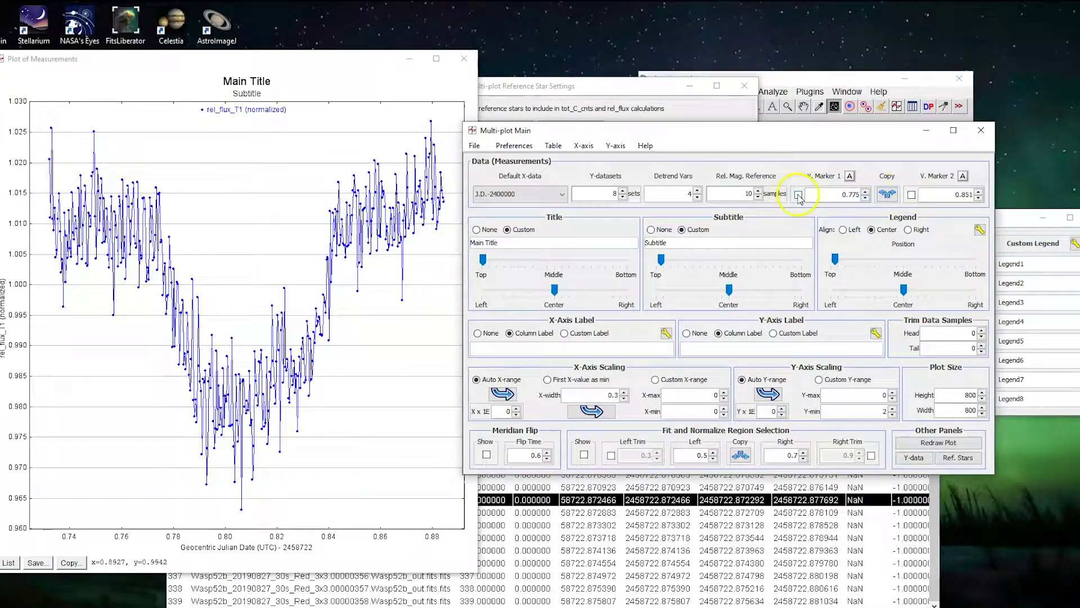
Step: Turn on the dashed Predicted Ingress (0.775) and Predicted Egress (0.851) marker lines on the light curve
left_click(798, 194)
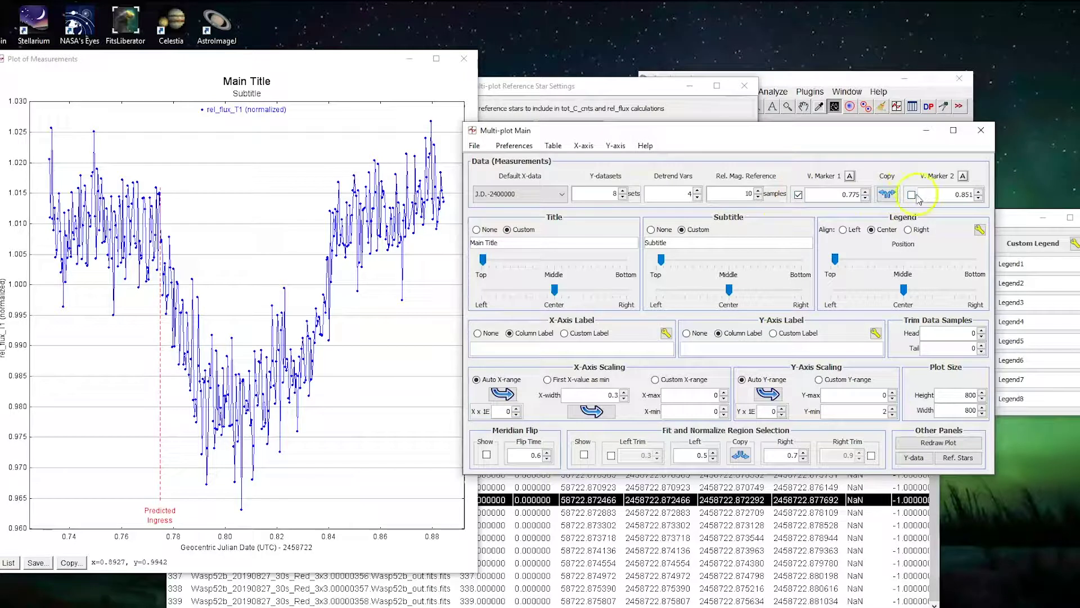
left_click(912, 195)
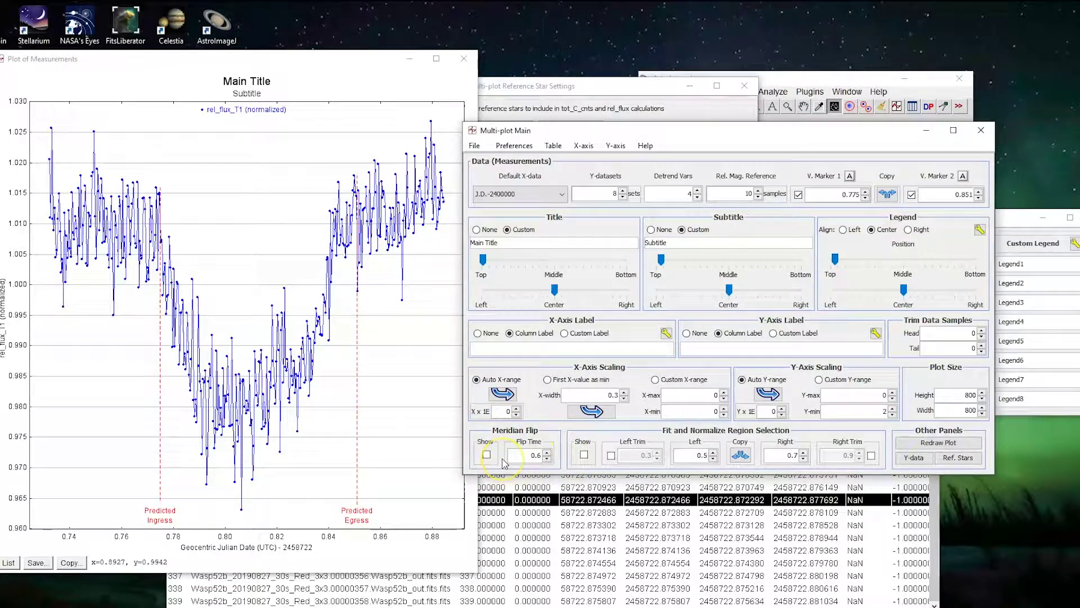
left_click(530, 451)
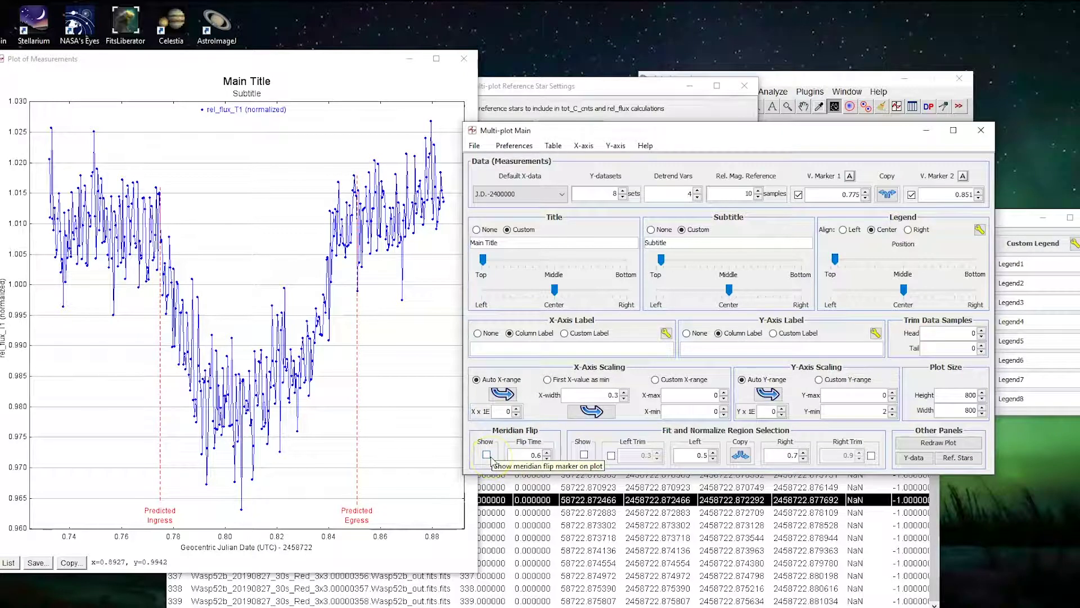
left_click(542, 525)
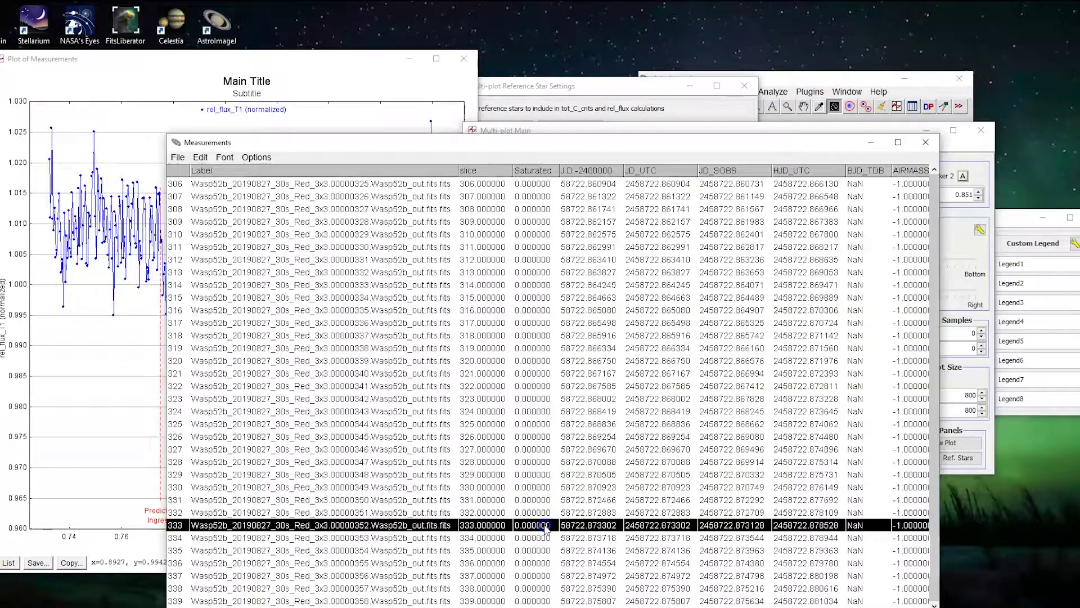
Step: Set the Meridian Flip time to 0.872466 using row 331's time and show its marker line
left_click(277, 499)
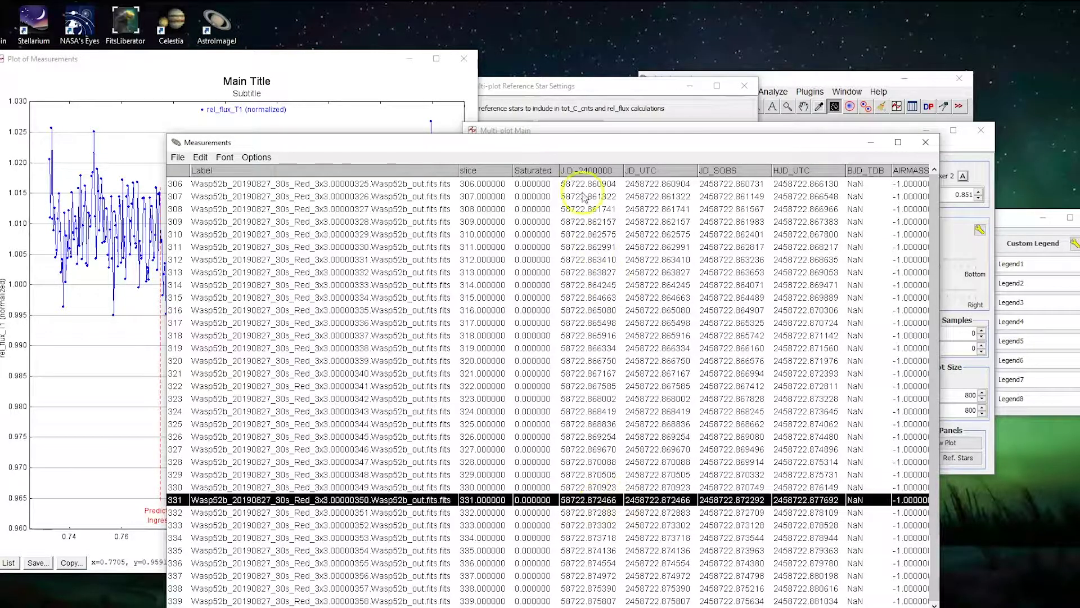
left_click(588, 129)
left_click(546, 458)
double_click(536, 456)
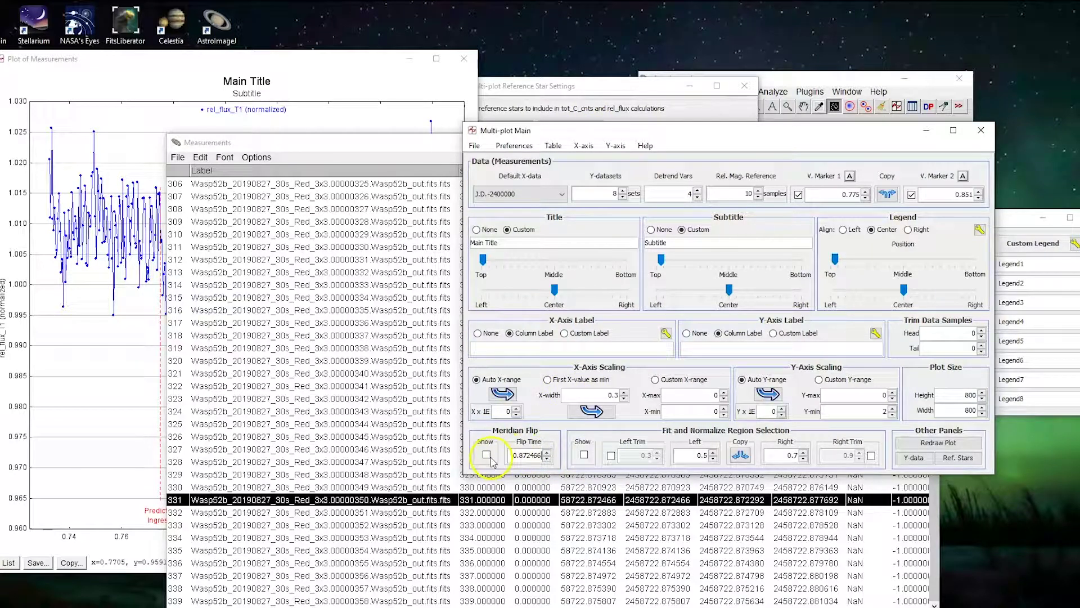
left_click(365, 79)
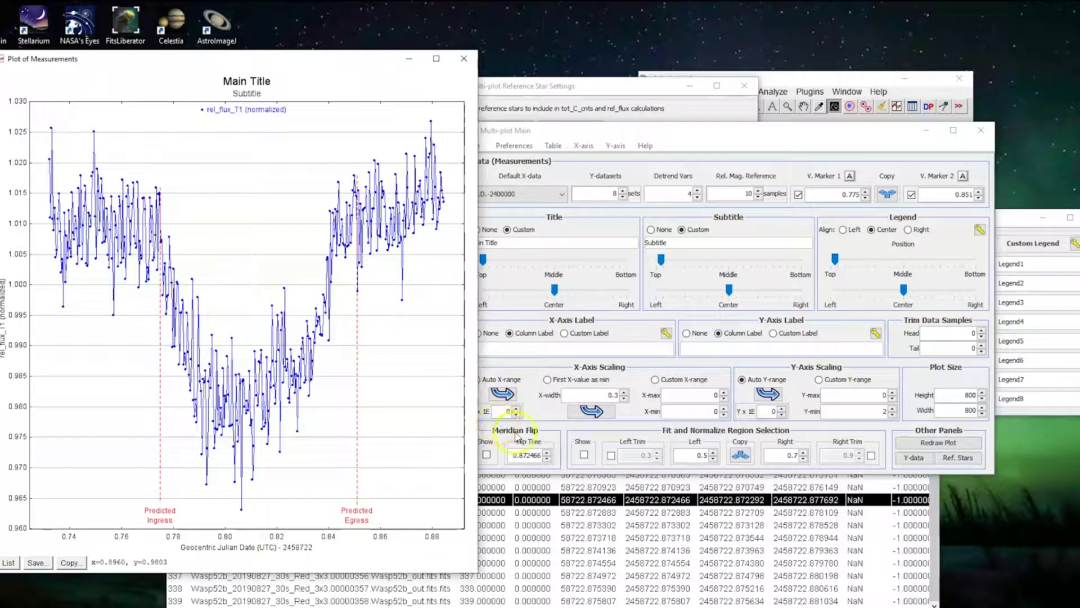
left_click(545, 440)
left_click(487, 455)
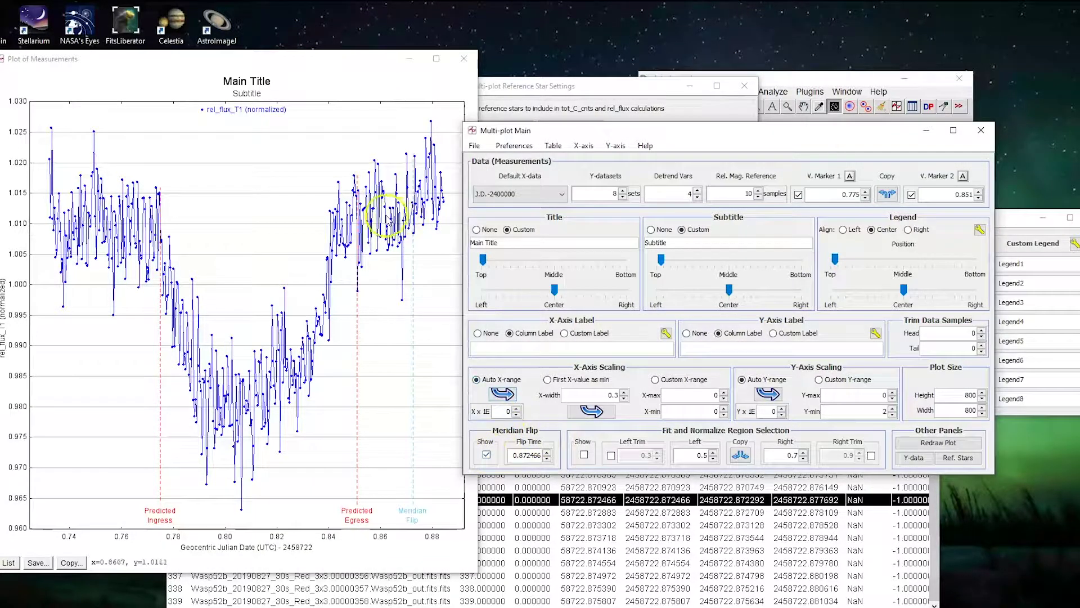